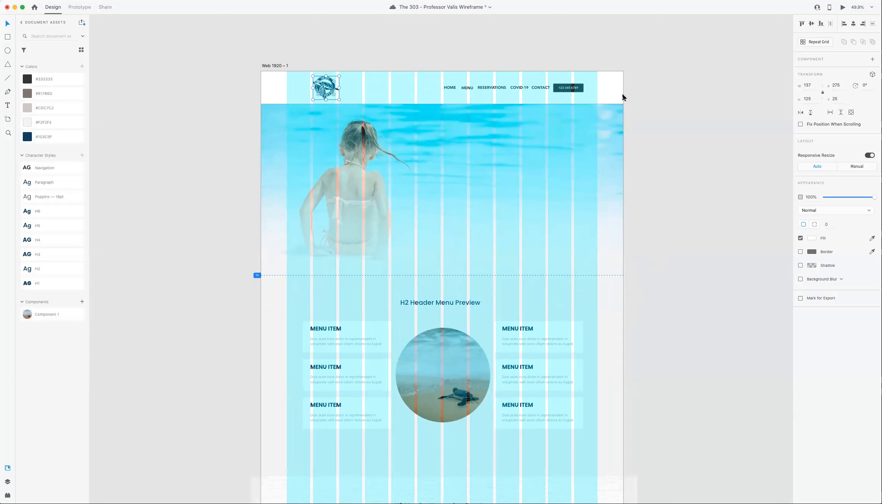
# Step: Shift the header navigation links and phone button left so the button ends on the grid column edge
pyautogui.moveTo(571, 88); pyautogui.dragTo(558, 90)
pyautogui.click(585, 88)
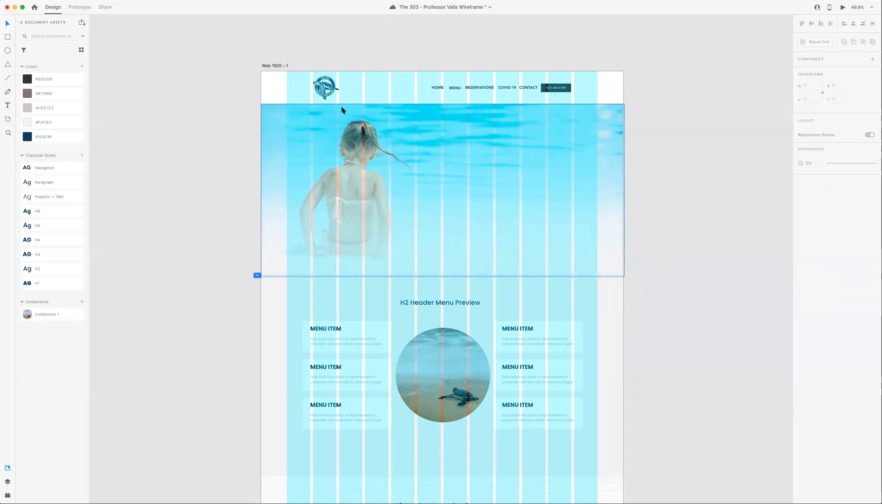
# Step: Resize the first menu item card in the Menu Preview section to 475 wide by 165 high
pyautogui.scroll(-3, 344, 304)
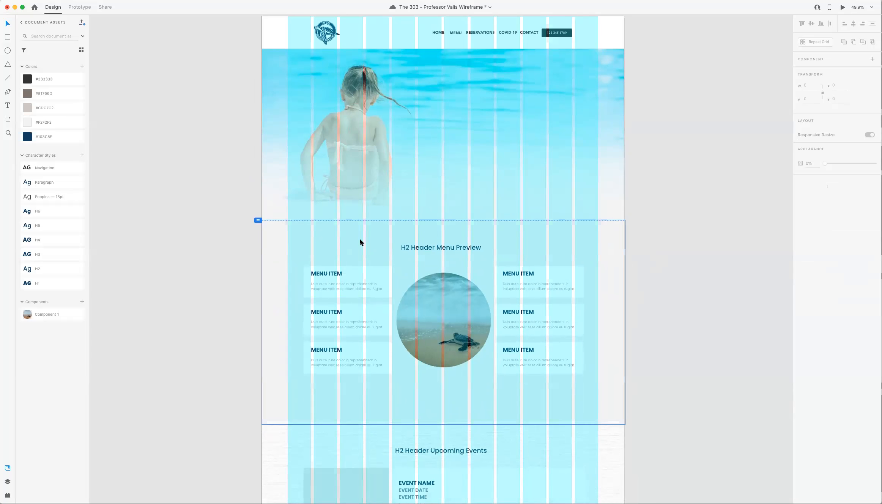
pyautogui.click(389, 274)
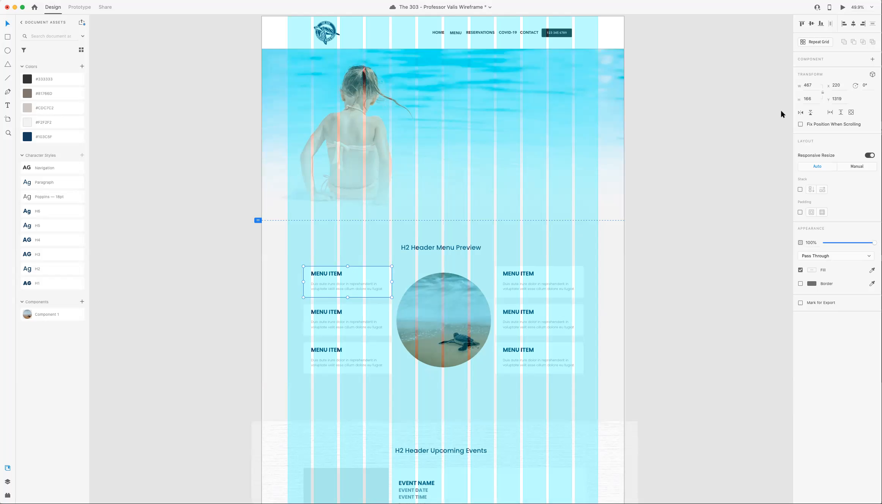
pyautogui.click(813, 98)
pyautogui.click(811, 85)
pyautogui.write('475')
pyautogui.press('Tab')
pyautogui.write('165')
pyautogui.press('Tab')
pyautogui.click(737, 134)
# Step: Delete the middle menu item card in the left column
pyautogui.click(305, 313)
pyautogui.press('Delete')
pyautogui.moveTo(246, 305); pyautogui.dragTo(395, 381)
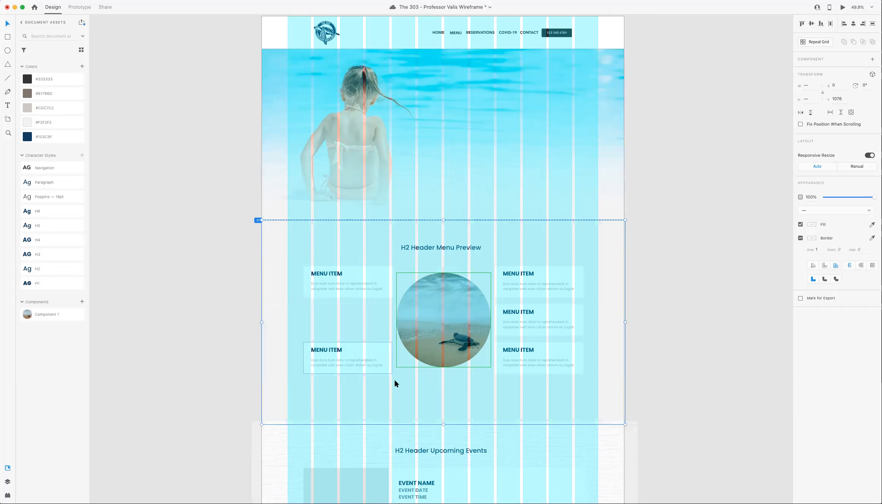
pyautogui.press('Delete')
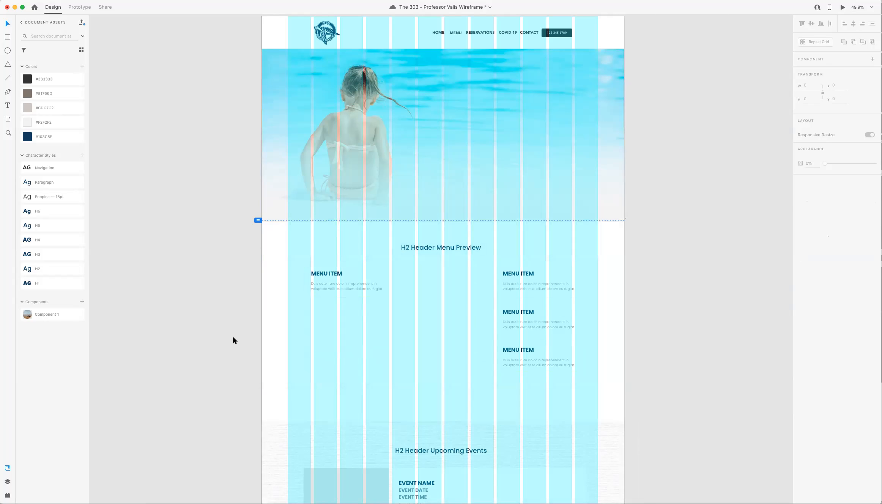
pyautogui.press('super+z')
# Step: Delete the bottom-left menu card, the grey section background and all three right-column cards, keeping the circular image
pyautogui.moveTo(246, 336); pyautogui.dragTo(351, 371)
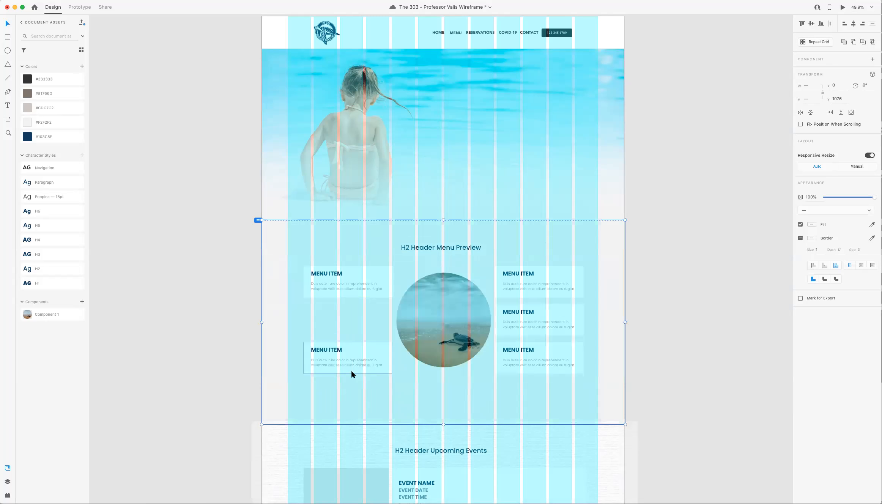
pyautogui.press('Delete')
pyautogui.moveTo(626, 385); pyautogui.dragTo(540, 264)
pyautogui.press('Delete')
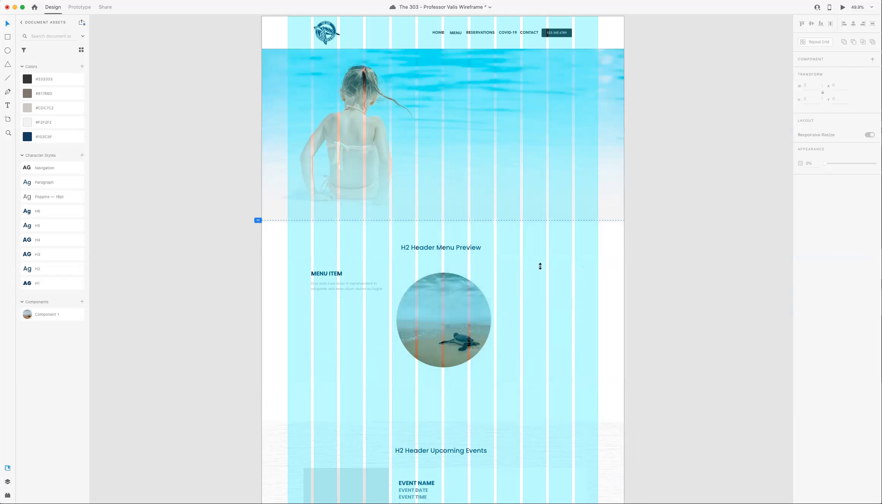
# Step: Duplicate the remaining menu card downward into a column of three, and copy that column to the right of the circular image
pyautogui.click(325, 275)
pyautogui.moveTo(350, 283); pyautogui.dragTo(345, 359)
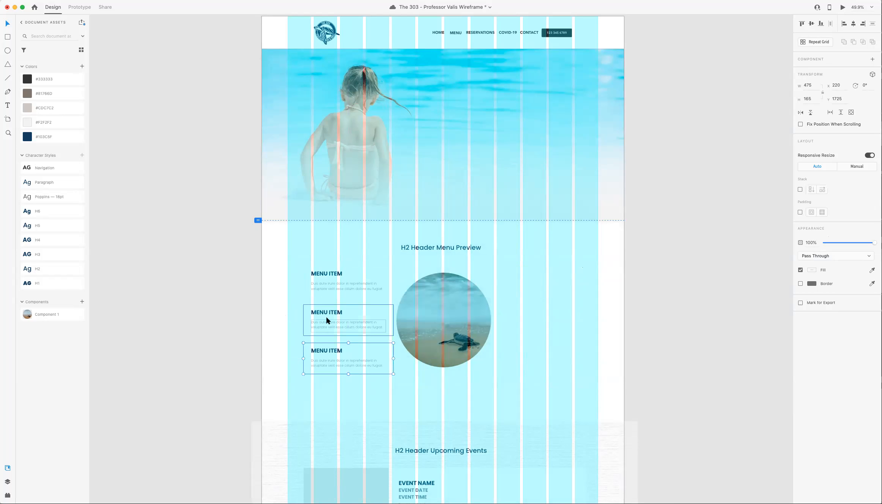
pyautogui.moveTo(229, 253); pyautogui.dragTo(354, 360)
pyautogui.moveTo(320, 314); pyautogui.dragTo(512, 327)
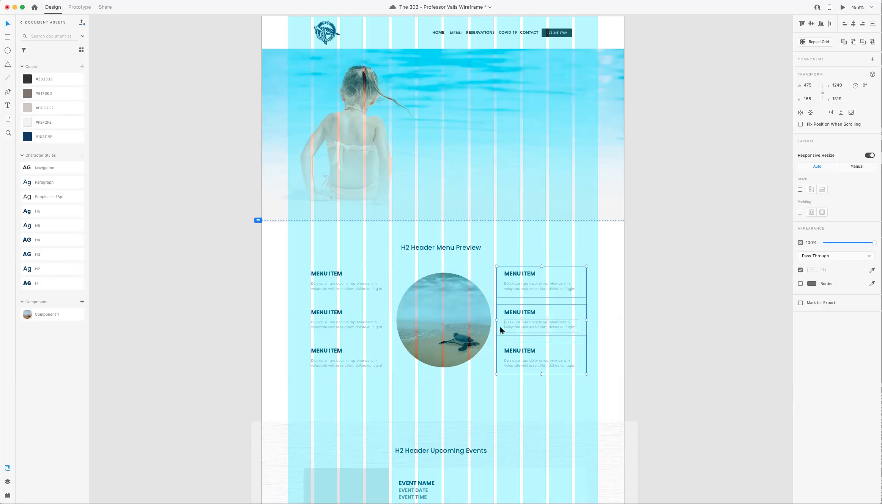
# Step: Narrow the right-column cards to 398 wide and replace the left-column cards with copies of them aligned to the grid
pyautogui.moveTo(587, 320); pyautogui.dragTo(572, 321)
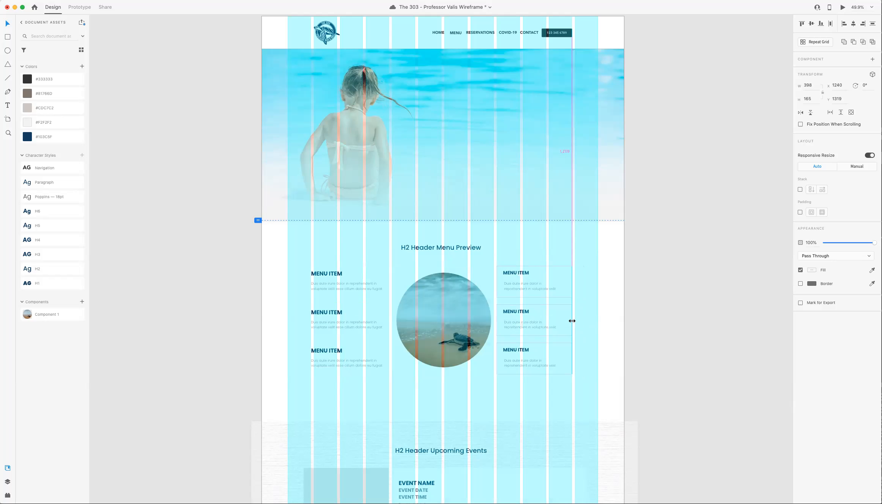
pyautogui.moveTo(572, 321); pyautogui.dragTo(572, 321)
pyautogui.moveTo(285, 260); pyautogui.dragTo(358, 369)
pyautogui.press('Delete')
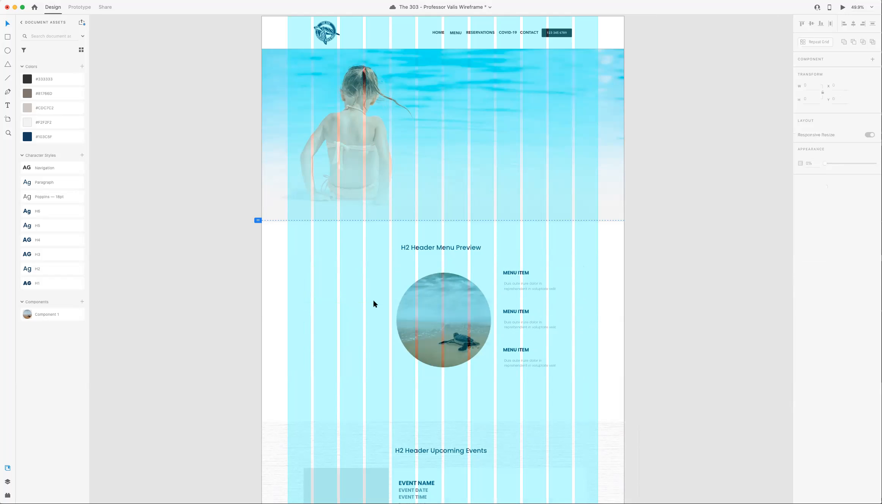
pyautogui.moveTo(578, 397); pyautogui.dragTo(347, 285)
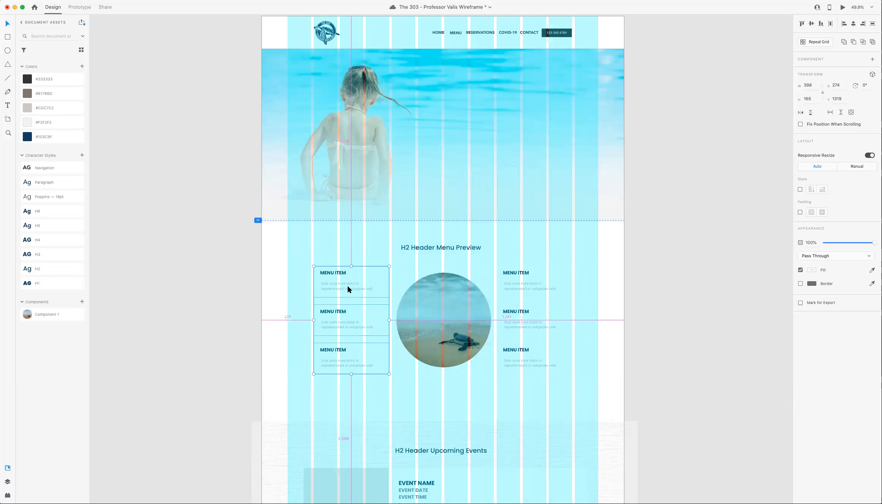
pyautogui.click(678, 325)
# Step: Nudge the circular turtle image a few pixels left to centre it between the two card columns
pyautogui.click(417, 305)
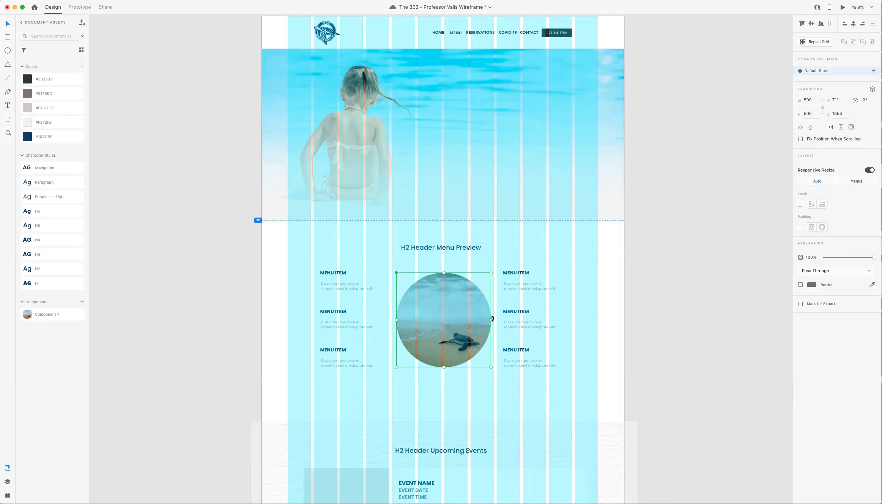
pyautogui.press('Left')
pyautogui.press('Left')
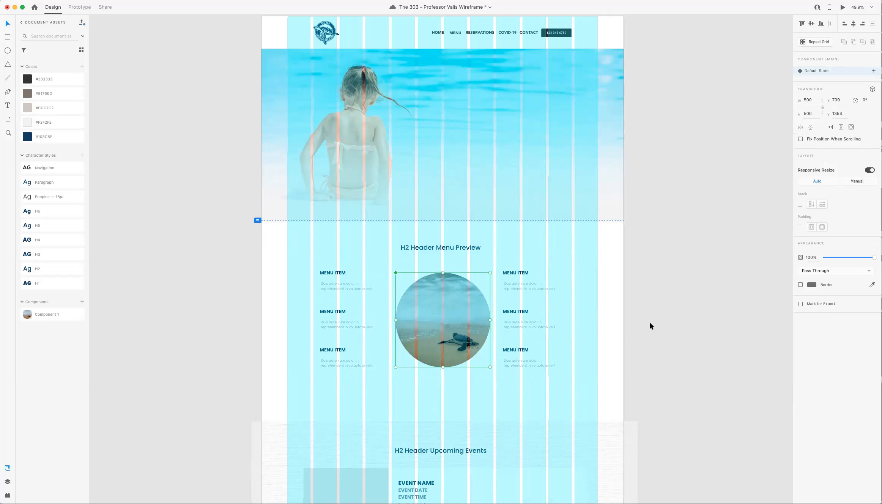
pyautogui.click(650, 324)
pyautogui.scroll(-1, 440, 333)
pyautogui.click(440, 334)
pyautogui.press('Left')
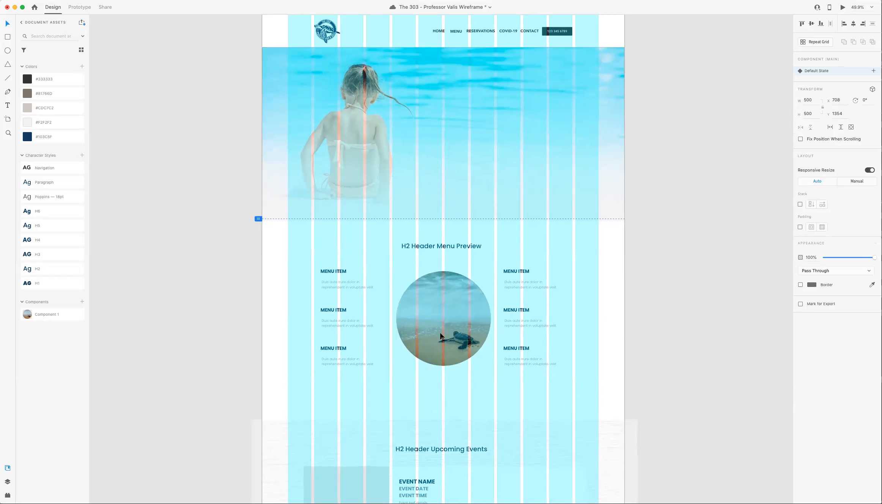
pyautogui.press('Left')
pyautogui.press('Left')
pyautogui.click(671, 328)
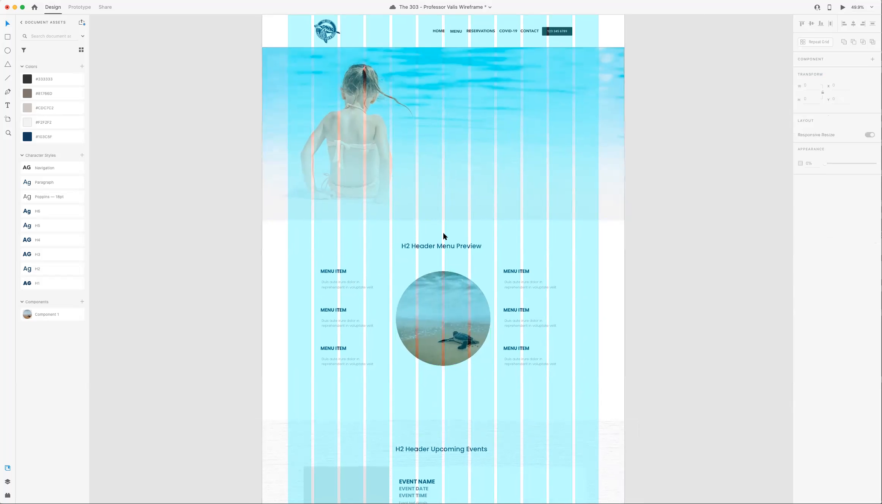
# Step: Hide the artboard's layout grid
pyautogui.scroll(-3, 499, 247)
pyautogui.scroll(-3, 498, 246)
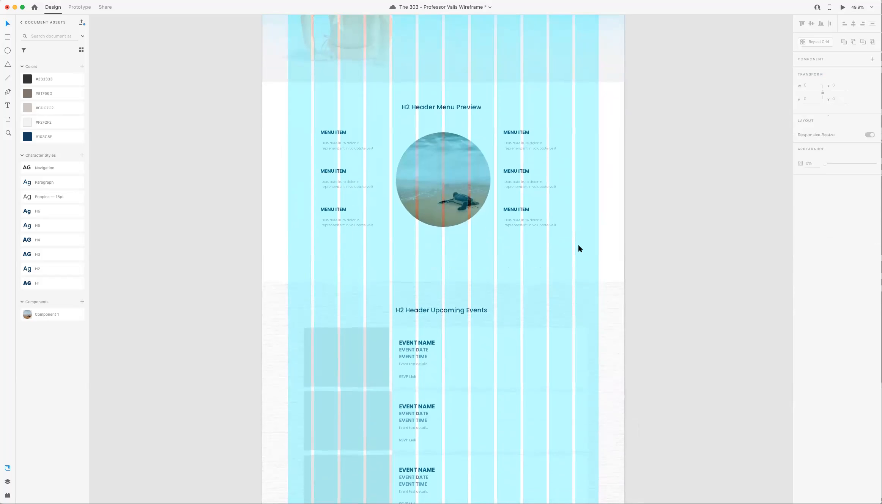
pyautogui.click(91, 0)
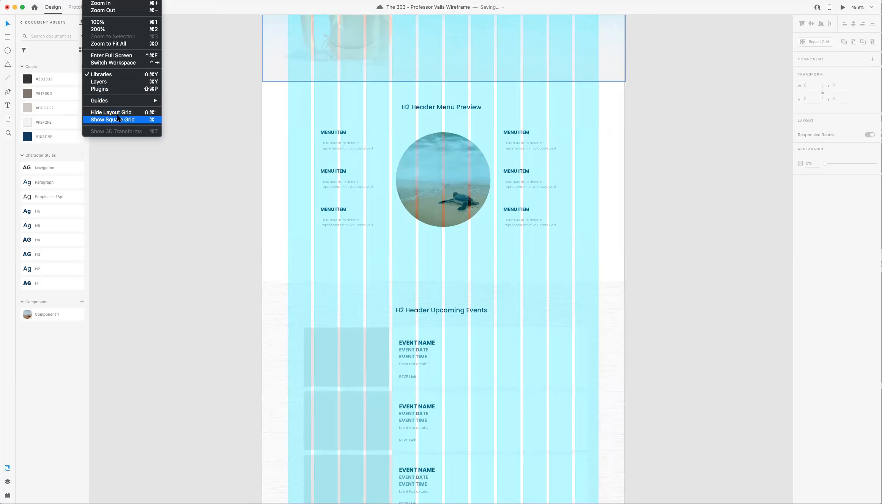
pyautogui.click(119, 111)
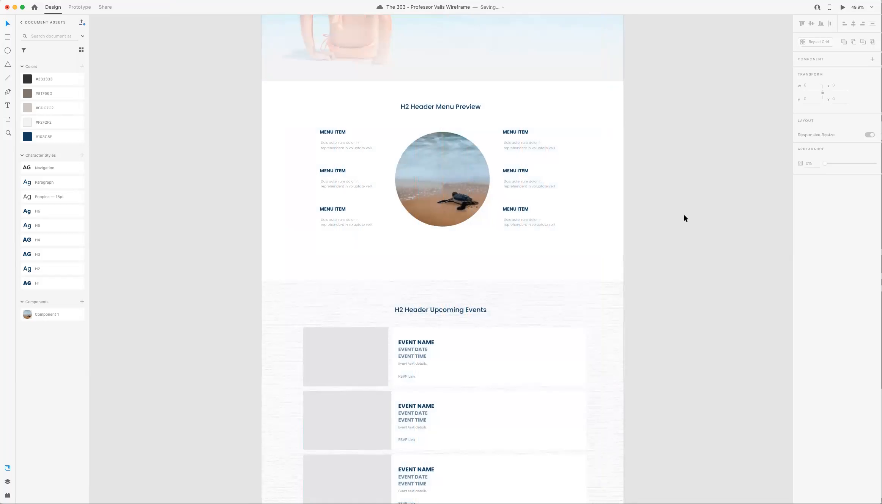
# Step: Draw a rectangle about 1913 by 1053 covering the Menu Preview section between the hero image and the Upcoming Events section
pyautogui.hscroll(1, 376, 136)
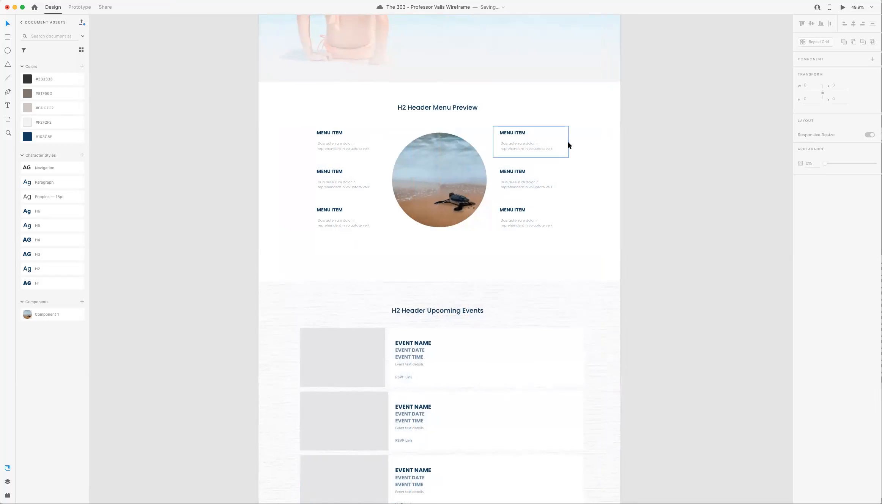
pyautogui.scroll(2, 271, 156)
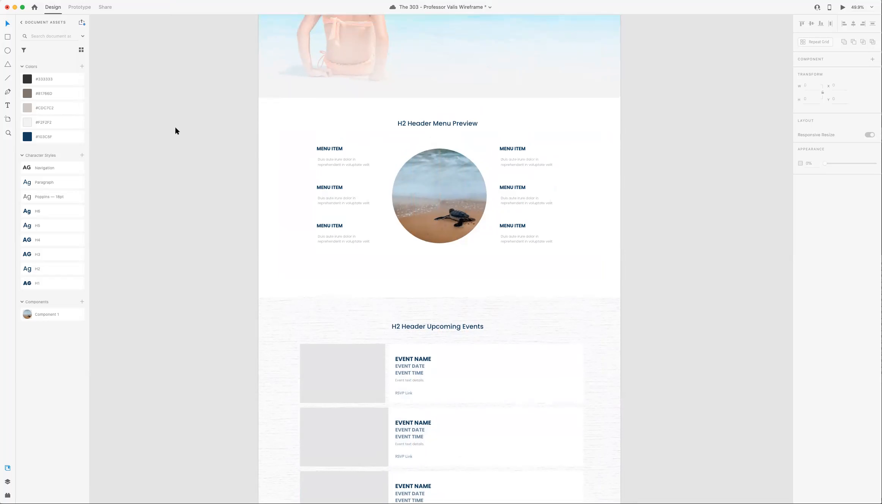
pyautogui.scroll(1, 415, 208)
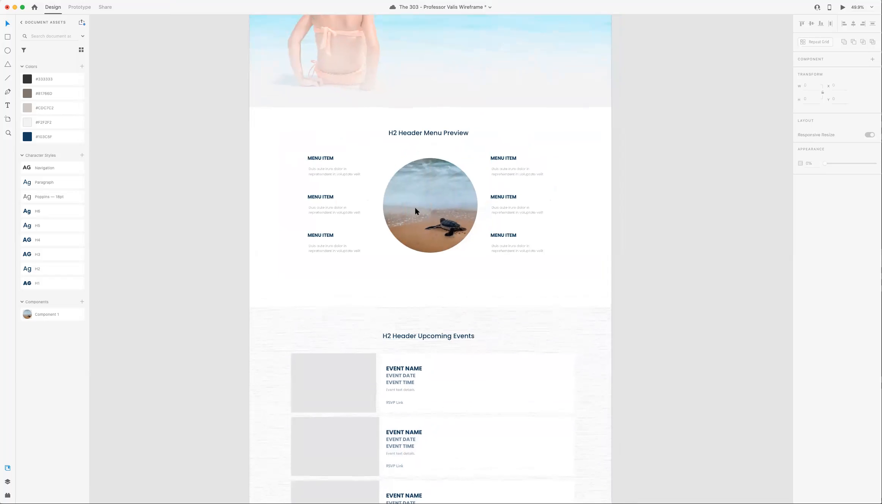
pyautogui.scroll(2, 403, 208)
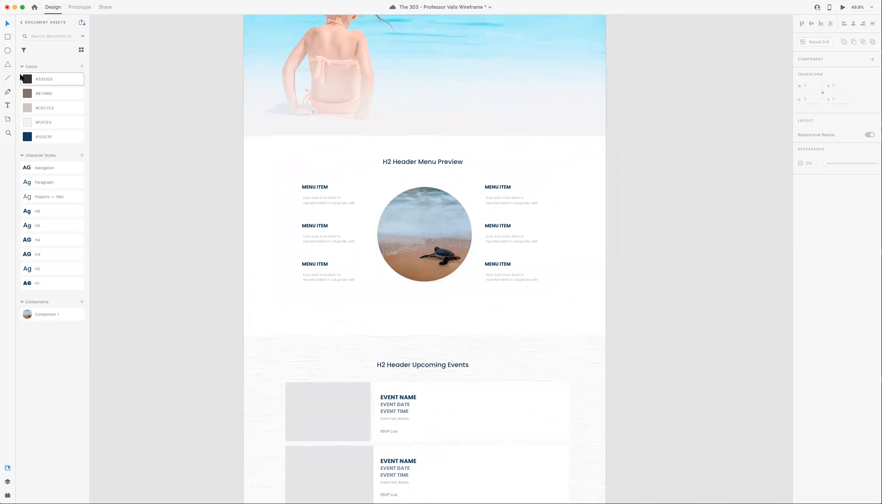
pyautogui.click(50, 125)
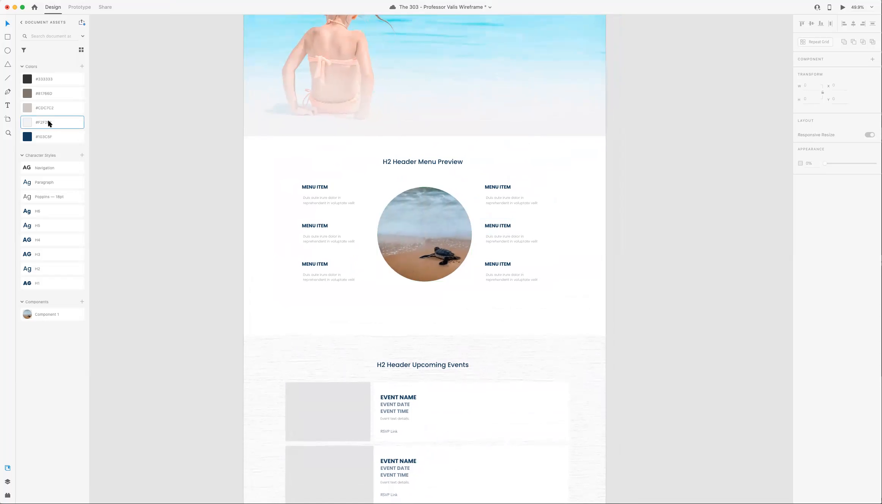
pyautogui.click(8, 37)
pyautogui.moveTo(244, 136)
pyautogui.mouseDown()
pyautogui.moveTo(499, 291)
pyautogui.moveTo(608, 324)
pyautogui.moveTo(607, 336)
pyautogui.mouseUp()
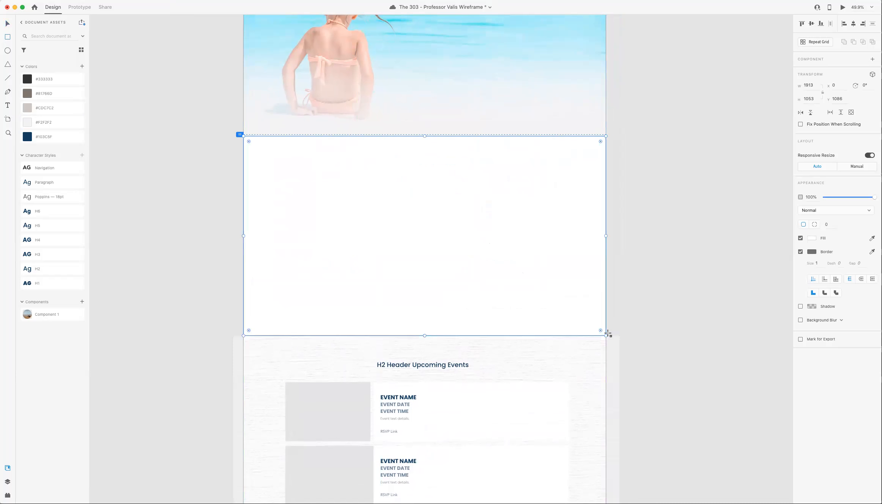
# Step: Fill the new section rectangle with #F2F2F2, remove its border and send it to the back
pyautogui.click(812, 238)
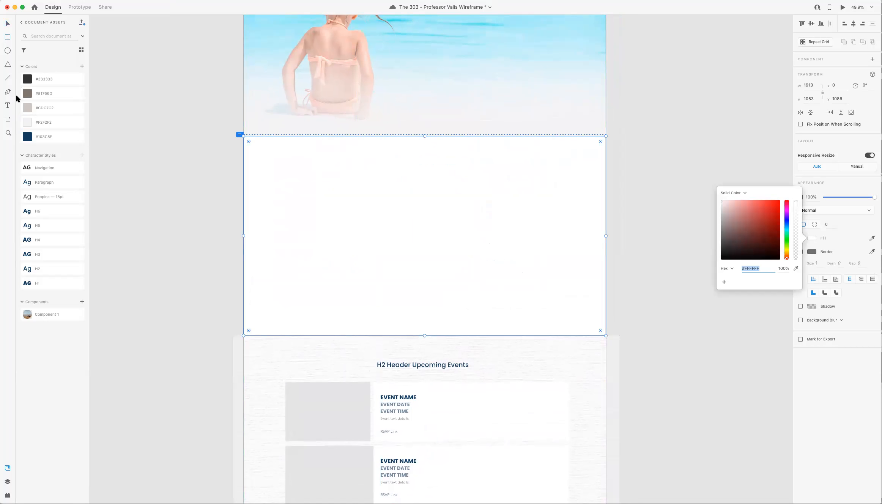
pyautogui.click(30, 122)
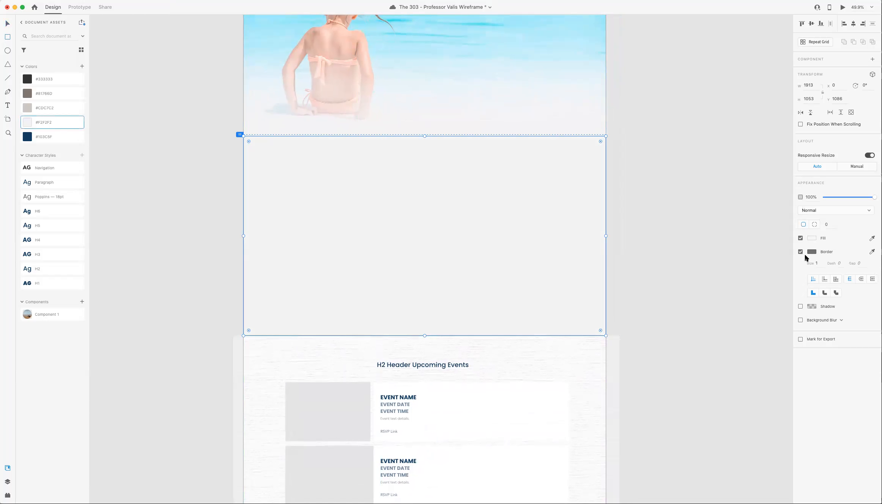
pyautogui.click(801, 252)
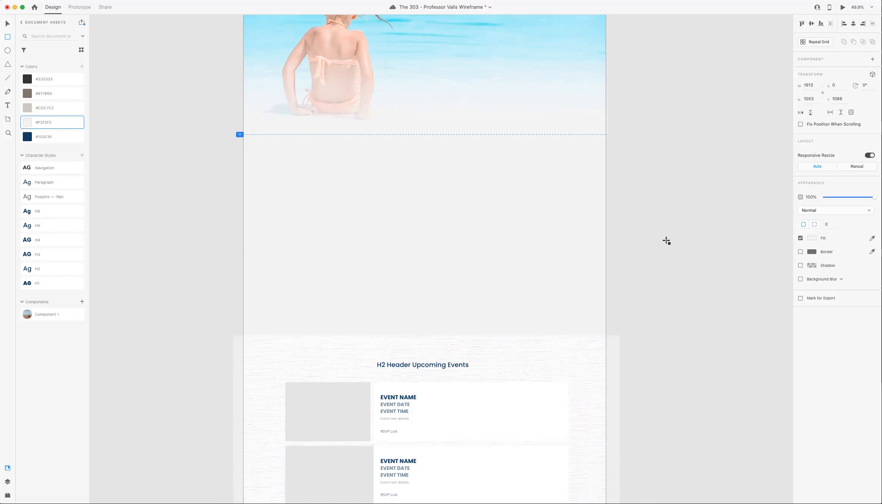
pyautogui.press('shift+super+bracketleft')
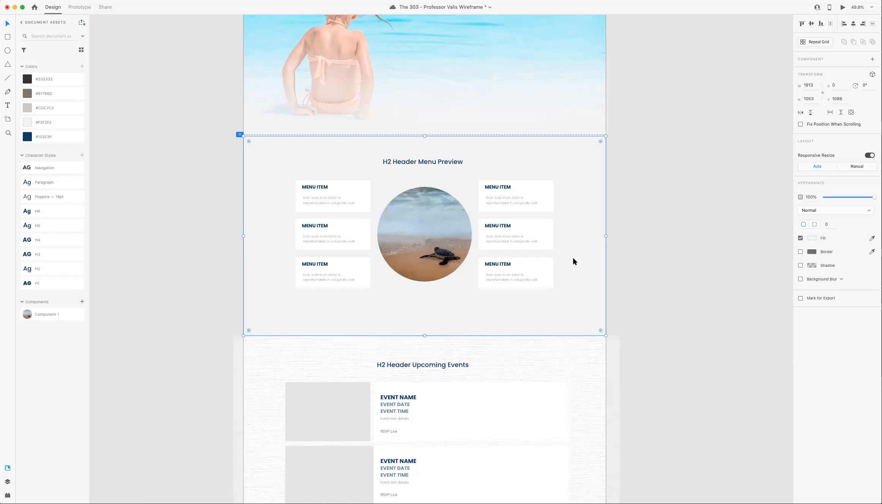
pyautogui.click(663, 260)
# Step: Replace the "H2 Header Menu Preview" heading text with "Come Play With Us" and save the document
pyautogui.hscroll(-1, 663, 260)
pyautogui.scroll(5, 593, 233)
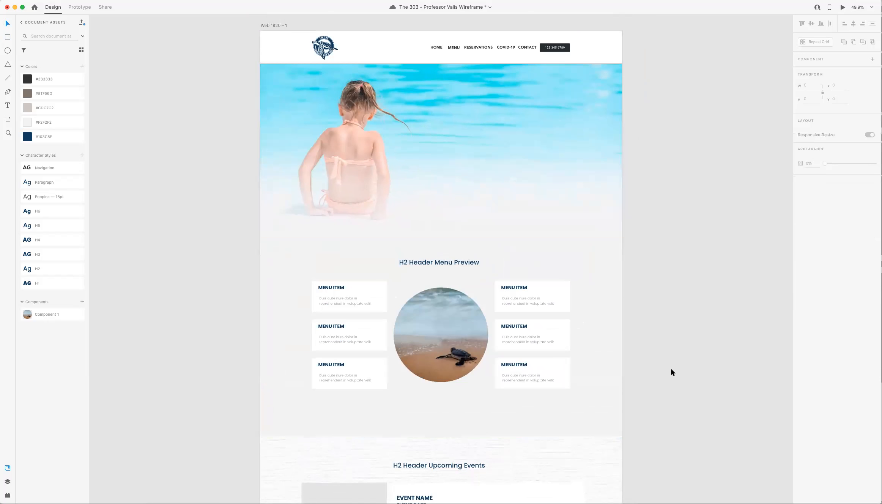
pyautogui.click(452, 262)
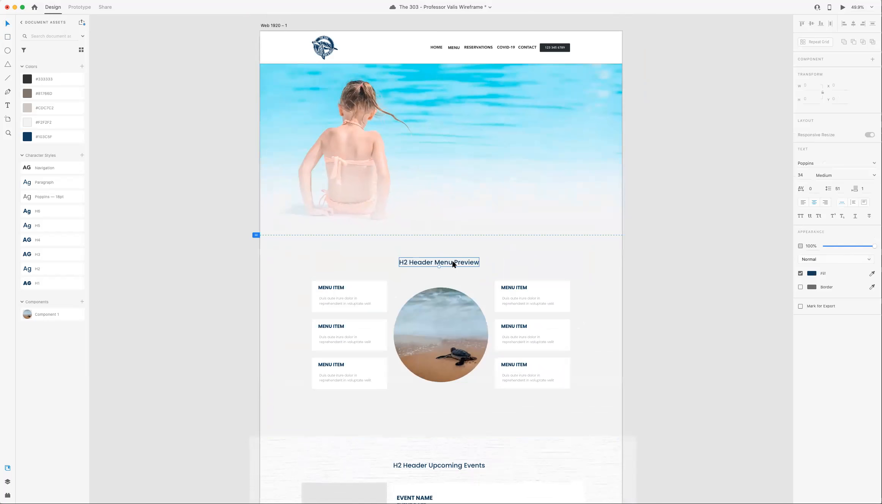
pyautogui.doubleClick(452, 261)
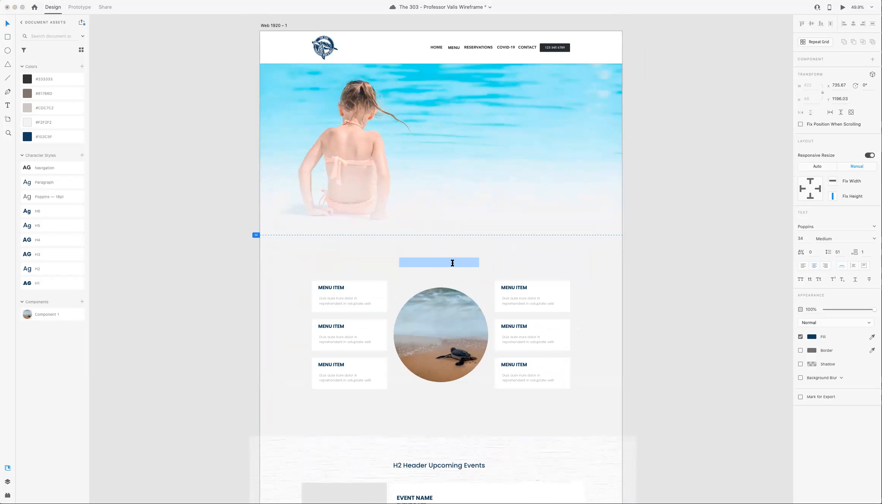
pyautogui.press('BackSpace')
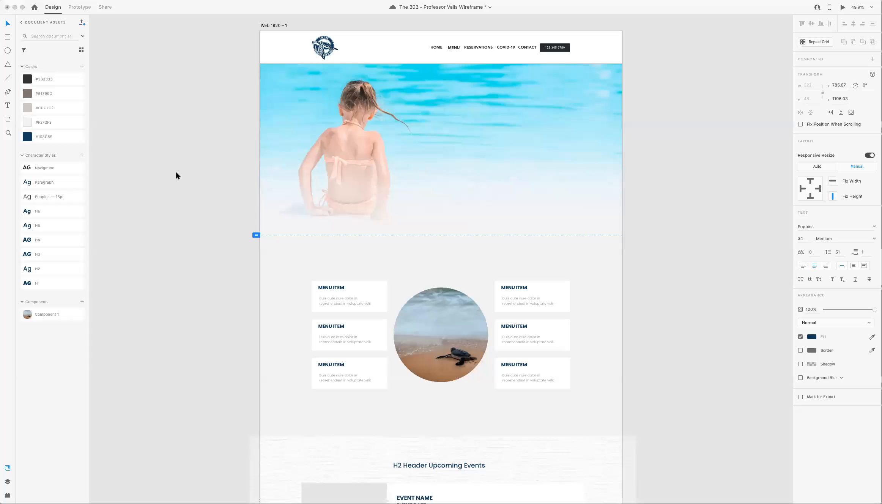
pyautogui.press('super+s')
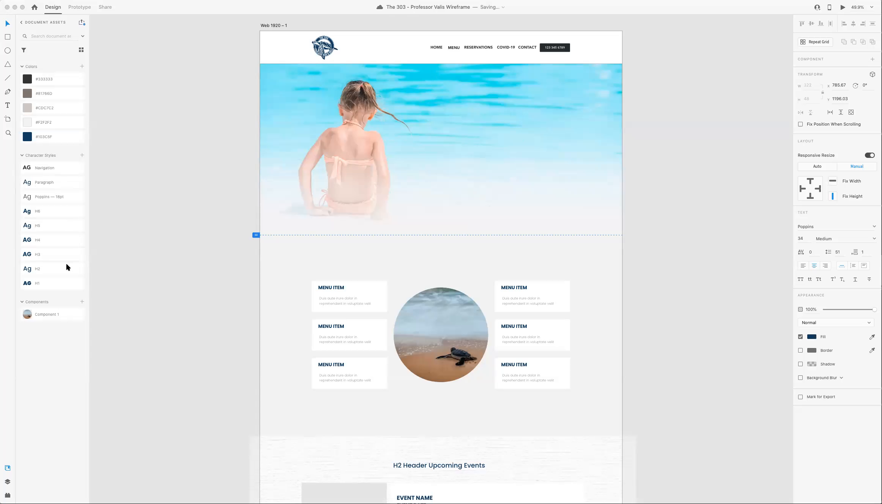
pyautogui.click(58, 281)
pyautogui.click(8, 106)
pyautogui.press('super+z')
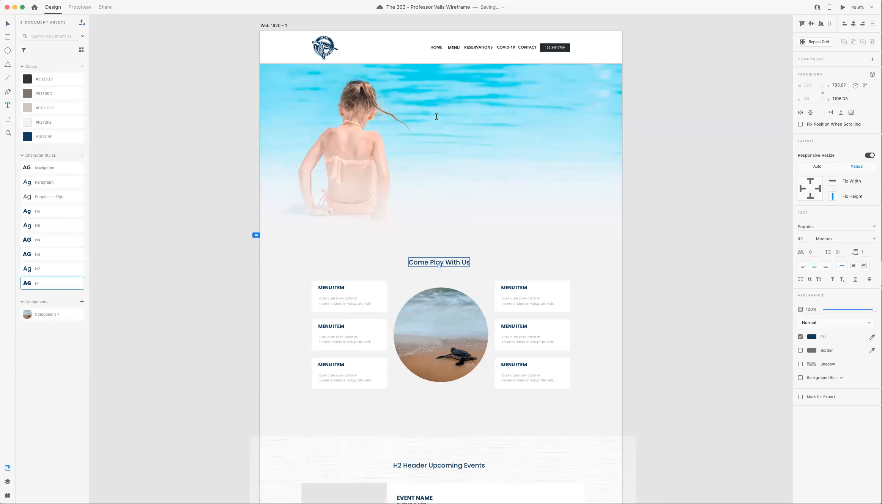
pyautogui.moveTo(424, 118); pyautogui.dragTo(569, 177)
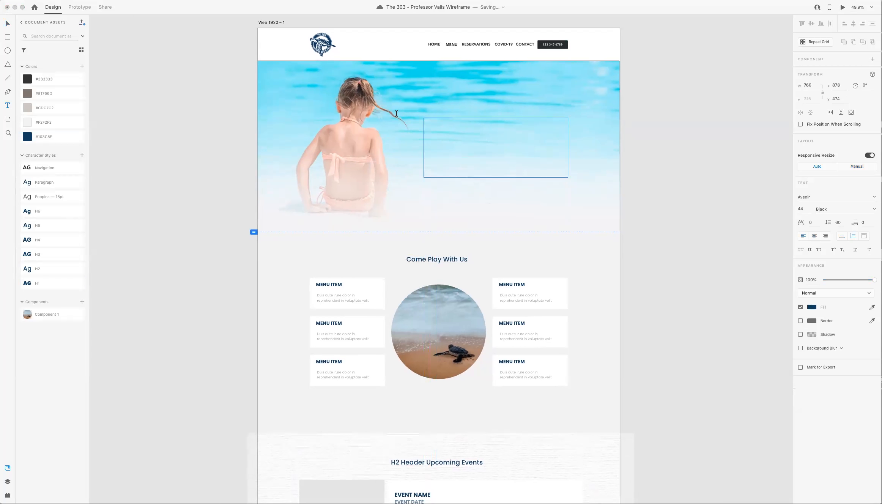
pyautogui.press('super+z')
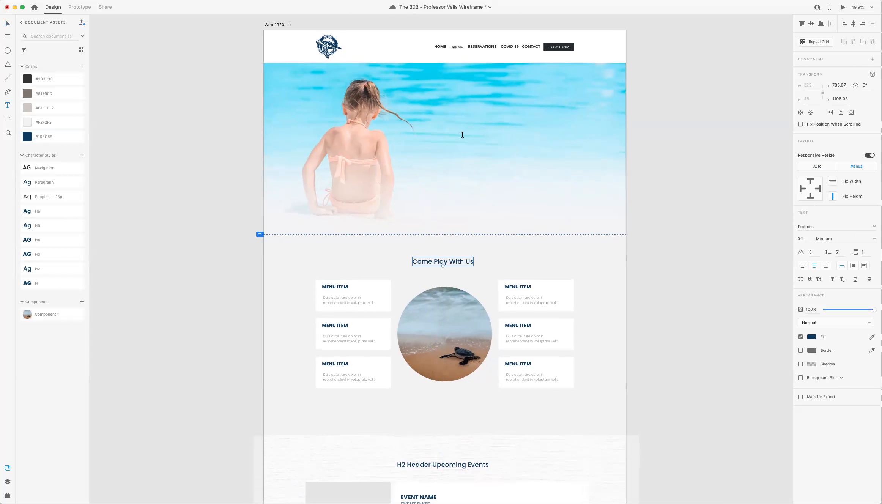
pyautogui.press('a')
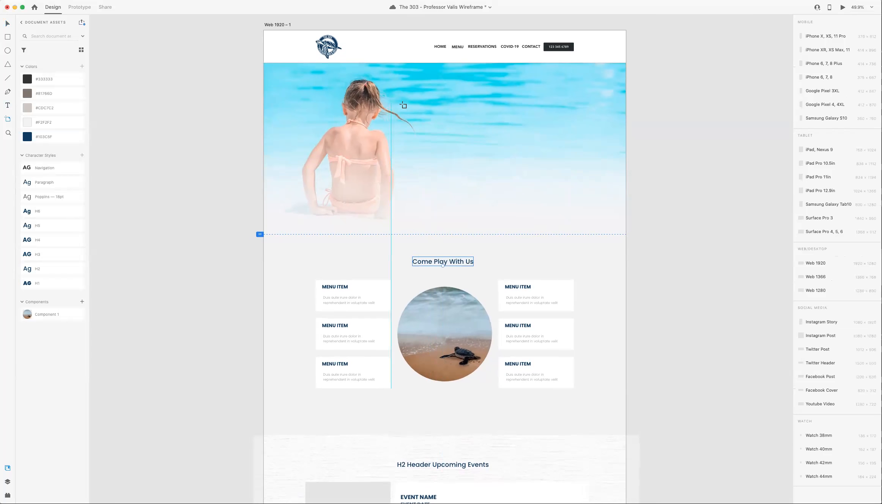
pyautogui.click(434, 119)
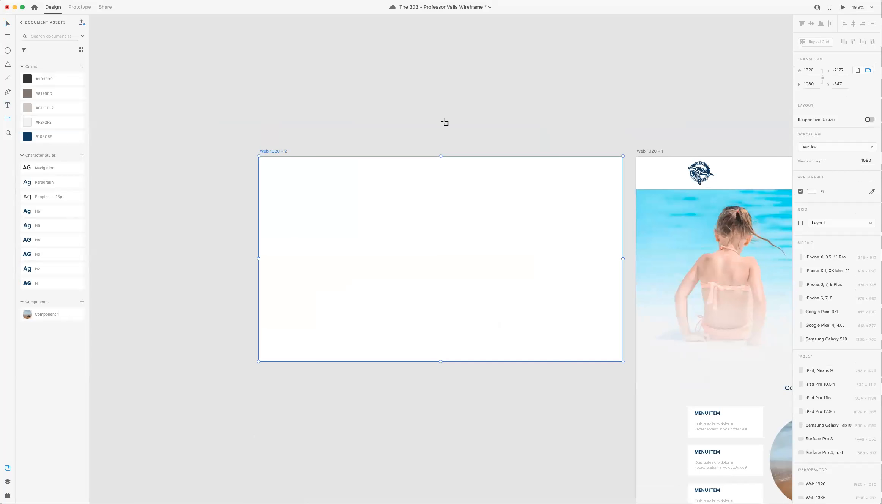
pyautogui.press('super+z')
pyautogui.hscroll(10, 445, 122)
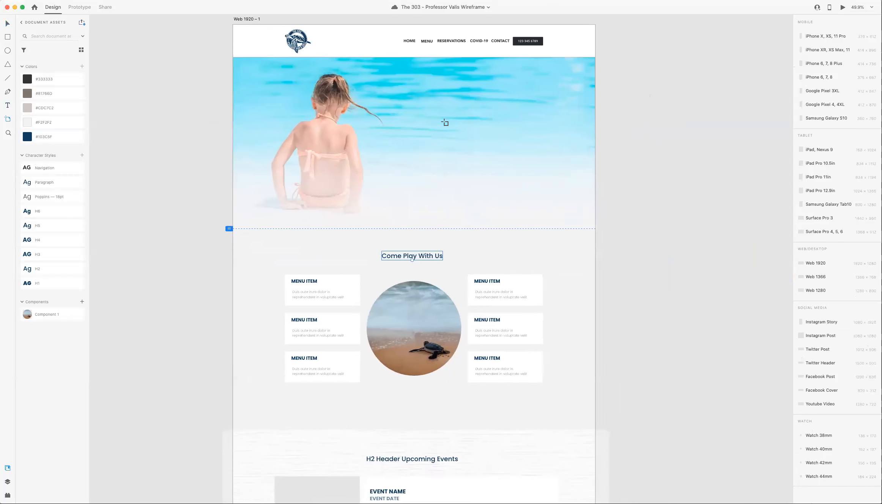
pyautogui.hscroll(-5, 445, 123)
# Step: Add the two-line headline "Food. Fun. Fuss-free. Family Poolside Experience." over the hero image's water and enlarge it to size 71
pyautogui.press('t')
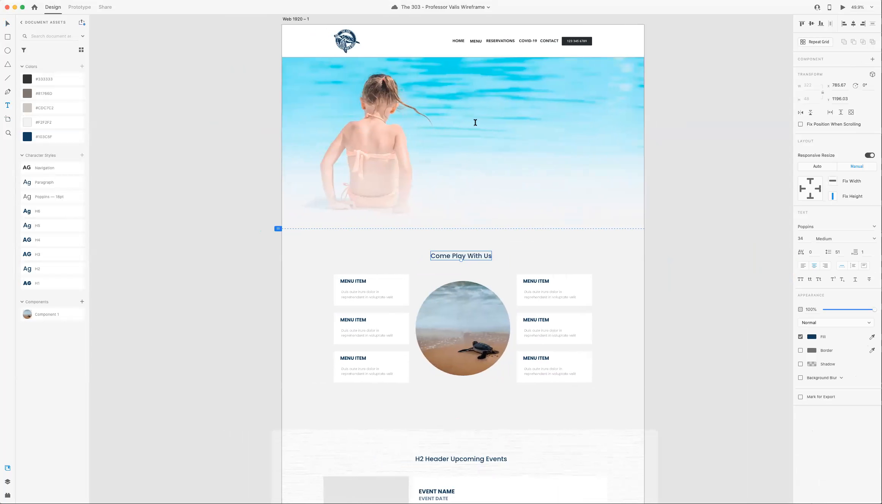
pyautogui.click(475, 123)
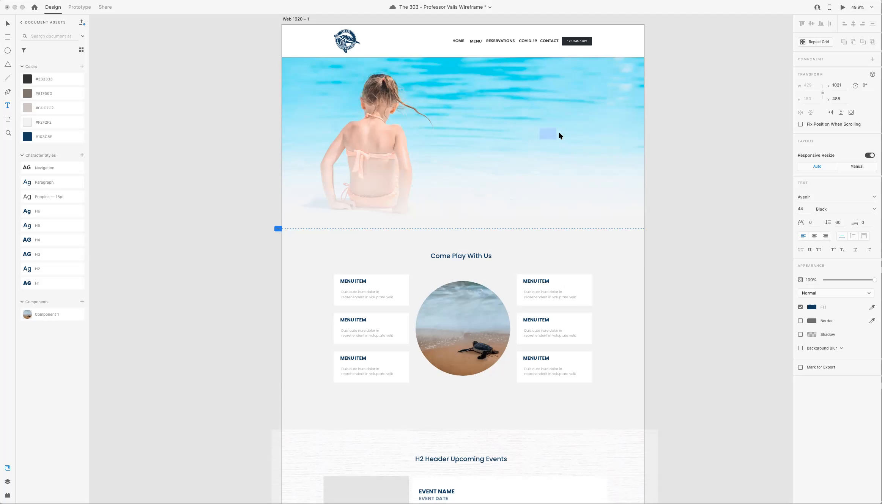
pyautogui.press('BackSpace')
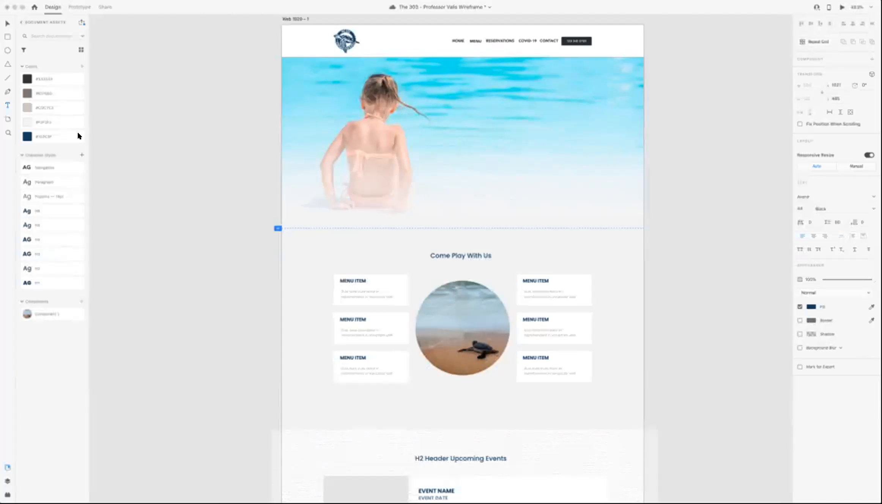
pyautogui.click(7, 23)
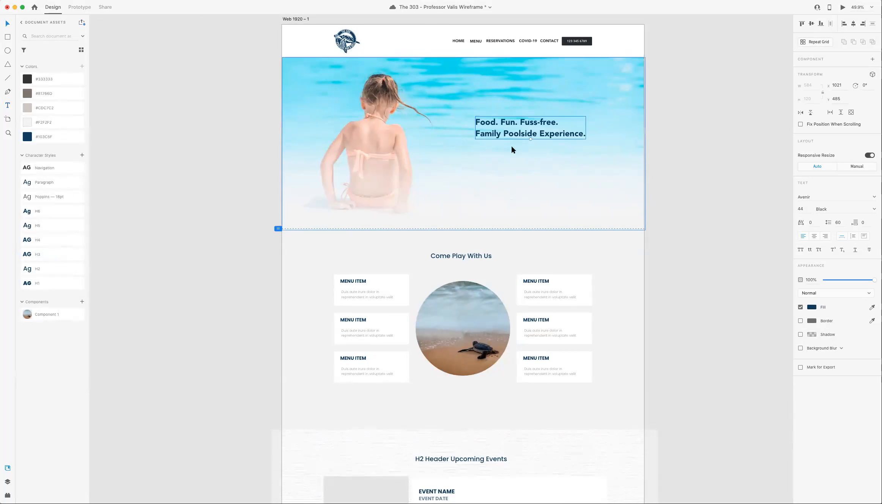
pyautogui.moveTo(503, 133); pyautogui.dragTo(482, 147)
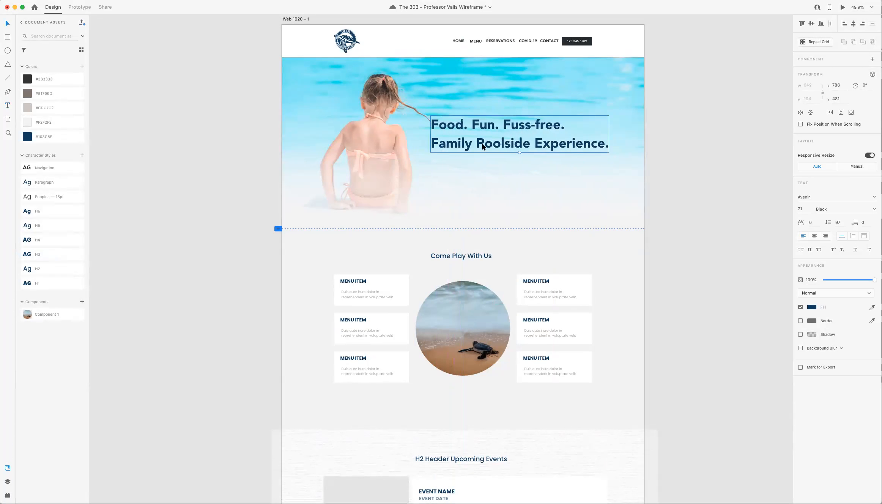
# Step: Show the artboard's layout grid and move the hero headline 40 px right to X 826
pyautogui.press('super+shift+apostrophe')
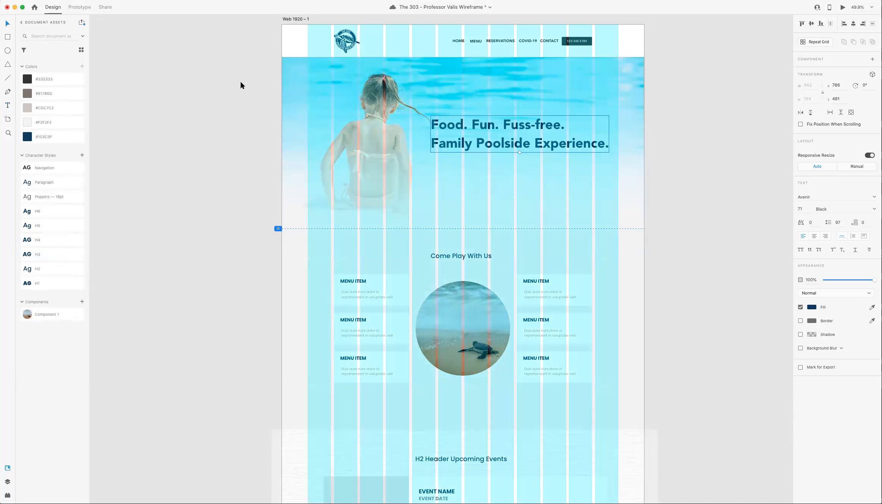
pyautogui.hscroll(5, 193, 72)
pyautogui.hscroll(-2, 268, 103)
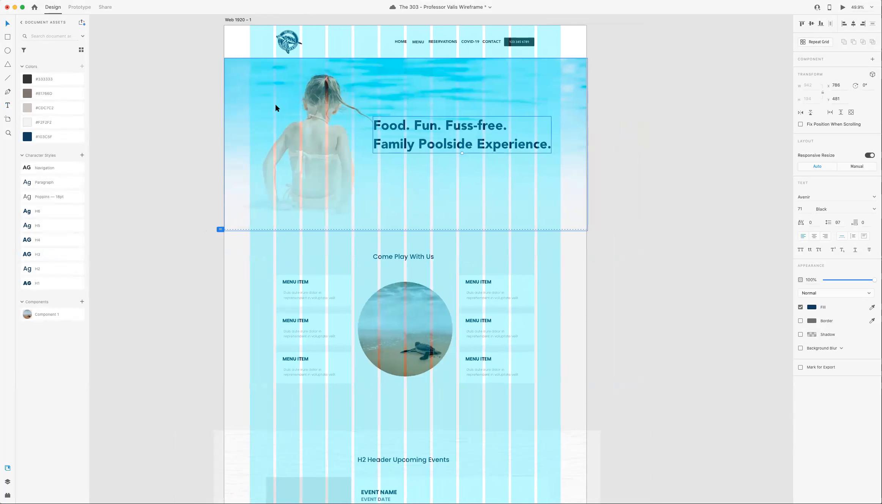
pyautogui.hotkey('shift', 'Right')
pyautogui.hotkey('shift', 'Right')
pyautogui.hotkey('shift', 'Right')
pyautogui.hotkey('shift', 'Right')
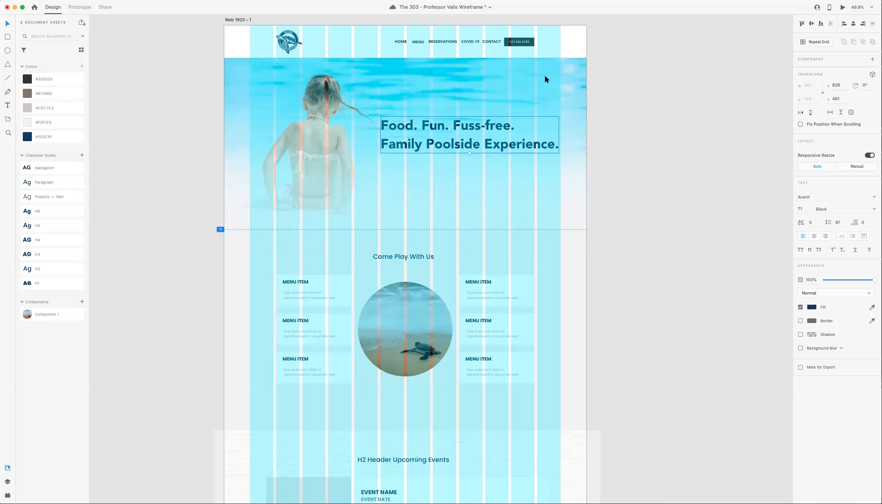
# Step: Shrink the hero headline so it ends within the content columns, then hide the layout grid
pyautogui.moveTo(469, 153); pyautogui.dragTo(445, 143)
pyautogui.click(627, 180)
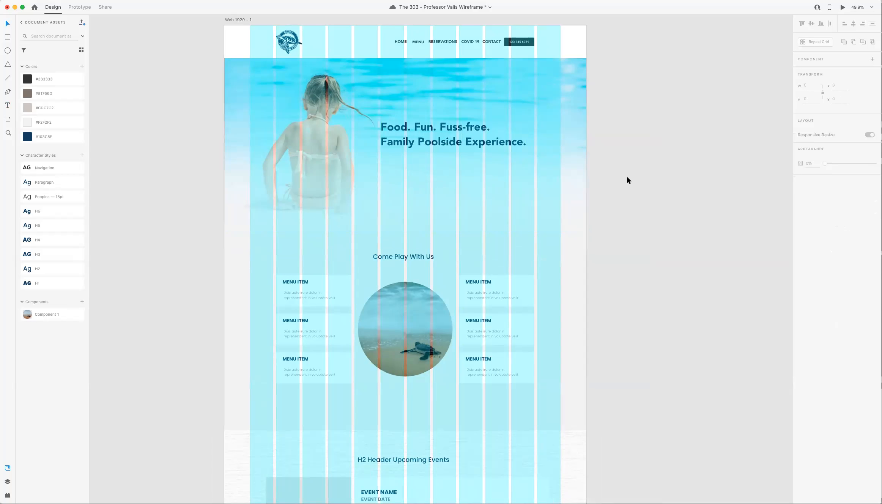
pyautogui.press('super+shift+apostrophe')
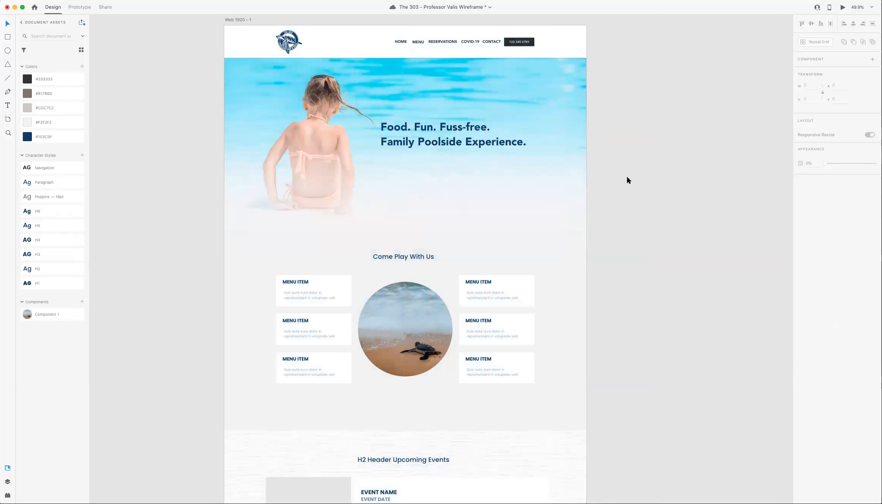
# Step: Turn off the fill of the white fade overlay covering the hero image
pyautogui.click(545, 174)
pyautogui.scroll(2, 544, 174)
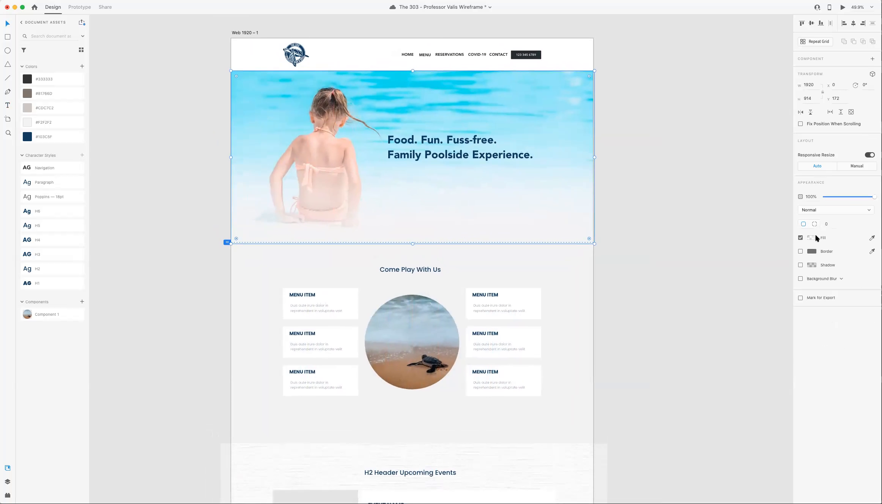
pyautogui.click(801, 238)
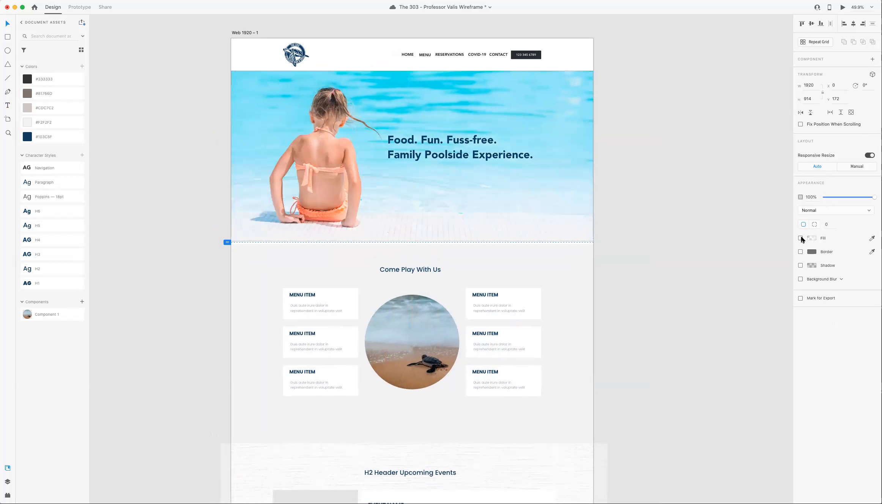
pyautogui.click(710, 233)
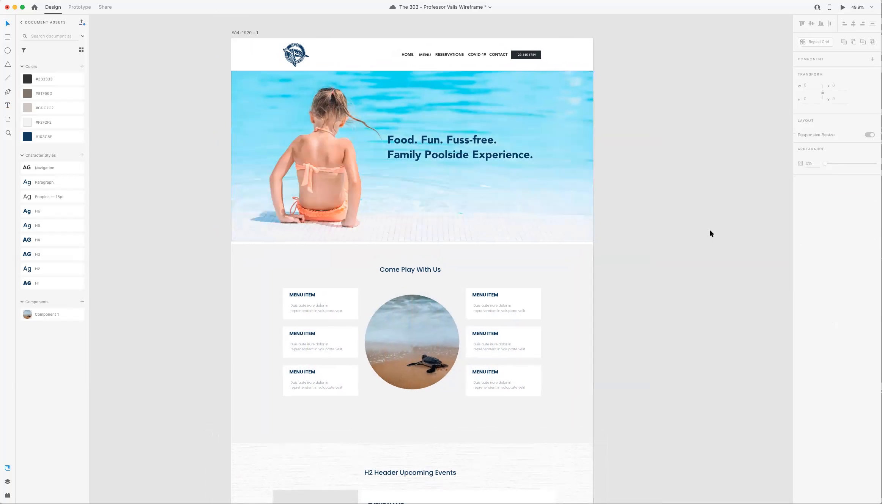
# Step: Remove the border from the 1913 by 900 hero image
pyautogui.click(510, 234)
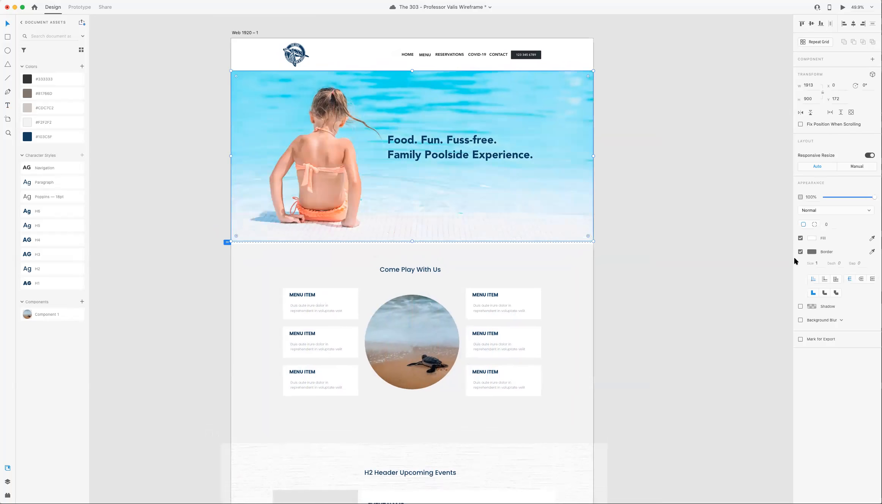
pyautogui.click(660, 218)
pyautogui.hscroll(1, 664, 215)
pyautogui.click(553, 254)
pyautogui.click(630, 282)
pyautogui.click(573, 227)
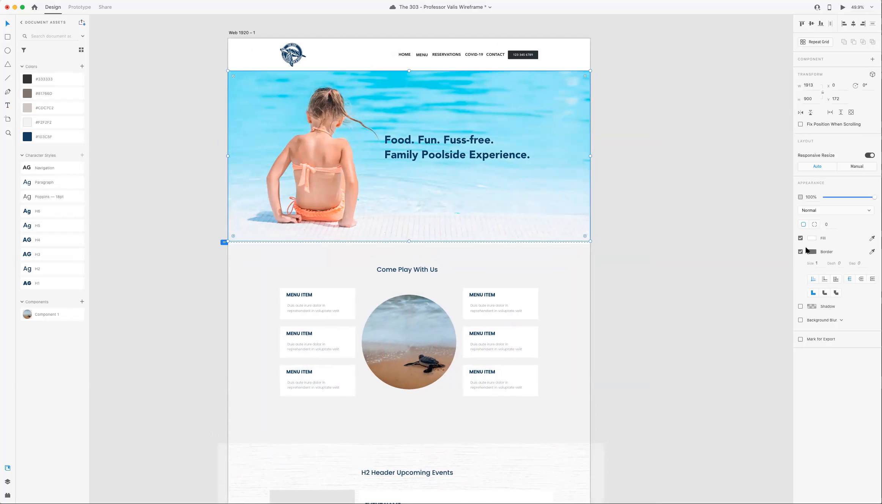
pyautogui.press('Escape')
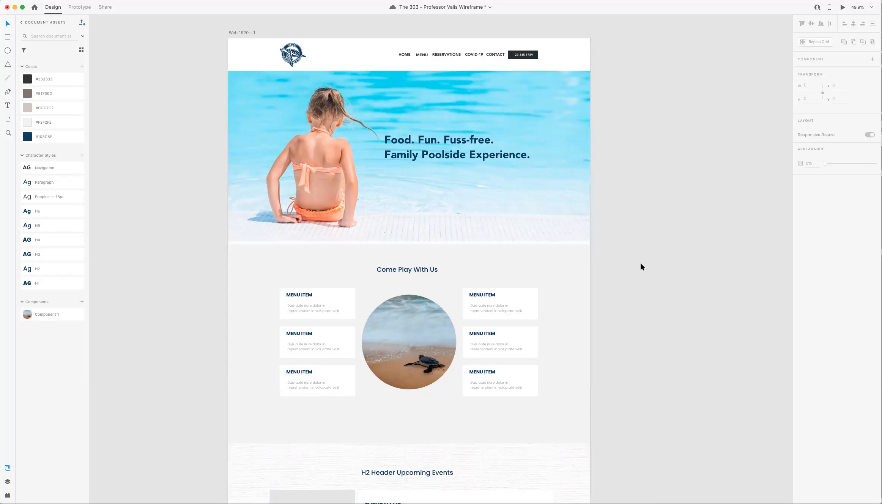
pyautogui.click(515, 227)
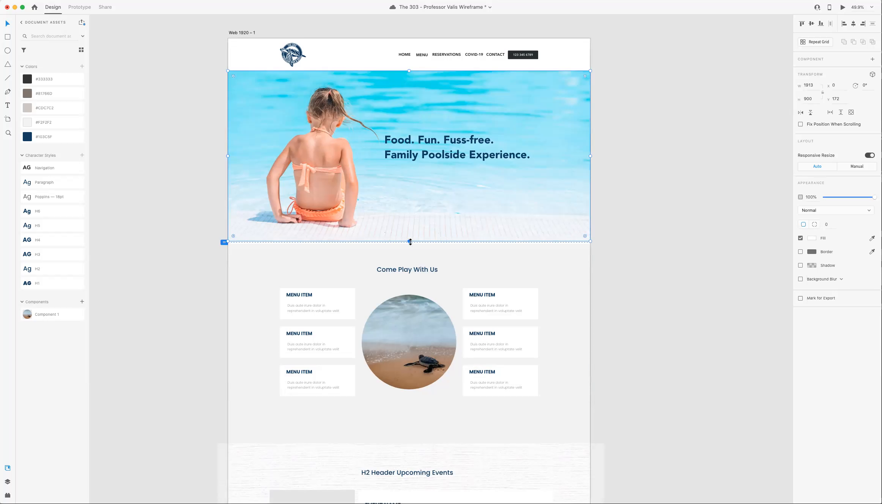
pyautogui.moveTo(411, 243); pyautogui.dragTo(411, 243)
pyautogui.click(662, 241)
# Step: Move the whole Come Play With Us section, including its background, heading, cards and picture, up 9 px to Y 1077 against the hero image
pyautogui.scroll(-1, 662, 242)
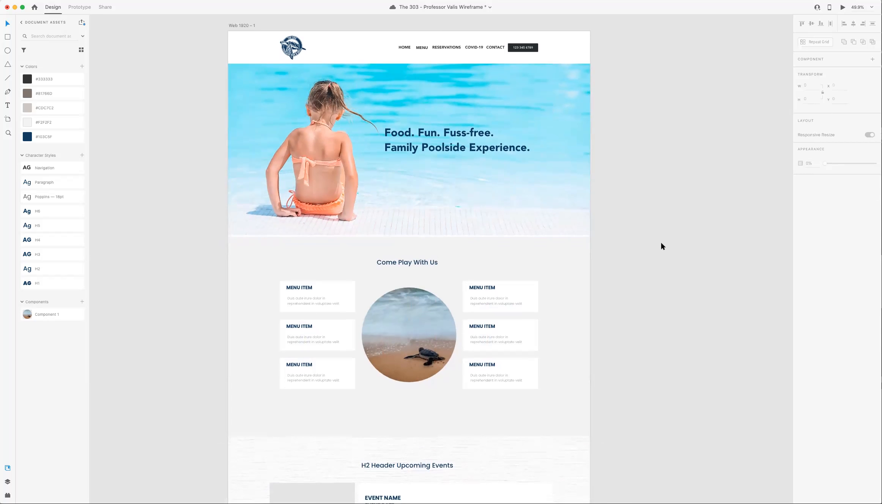
pyautogui.moveTo(651, 416); pyautogui.dragTo(240, 257)
pyautogui.press('Up')
pyautogui.press('Up')
pyautogui.press('Up')
pyautogui.press('Up')
pyautogui.press('Up')
pyautogui.press('Up')
pyautogui.press('Up')
pyautogui.press('Up')
pyautogui.press('Up')
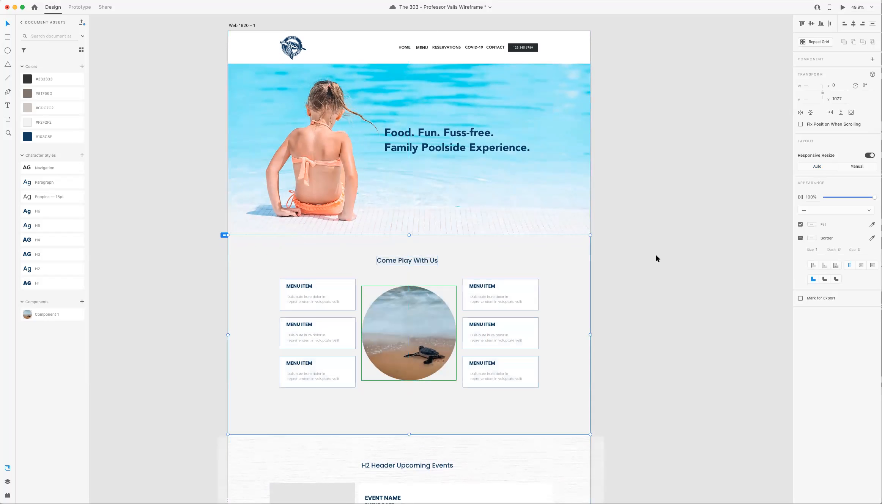
# Step: Apply the H2 character style to the "Come Play With Us" heading
pyautogui.doubleClick(397, 260)
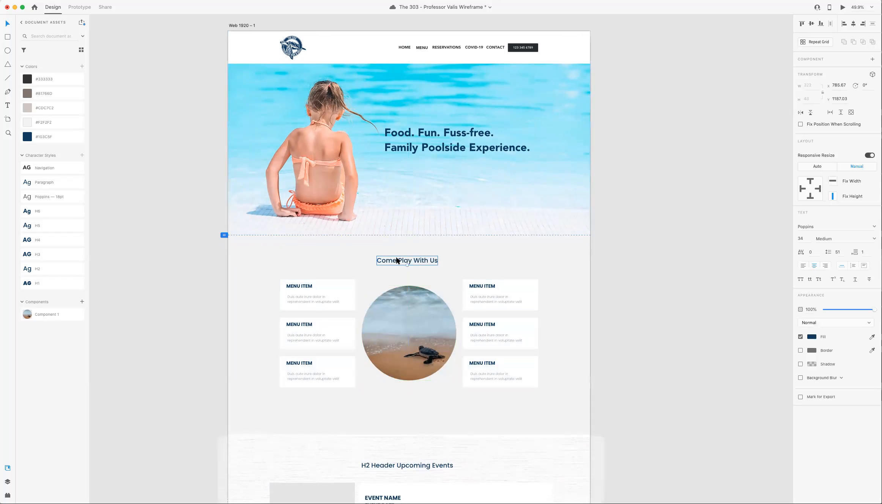
pyautogui.click(49, 269)
pyautogui.hscroll(1, 640, 247)
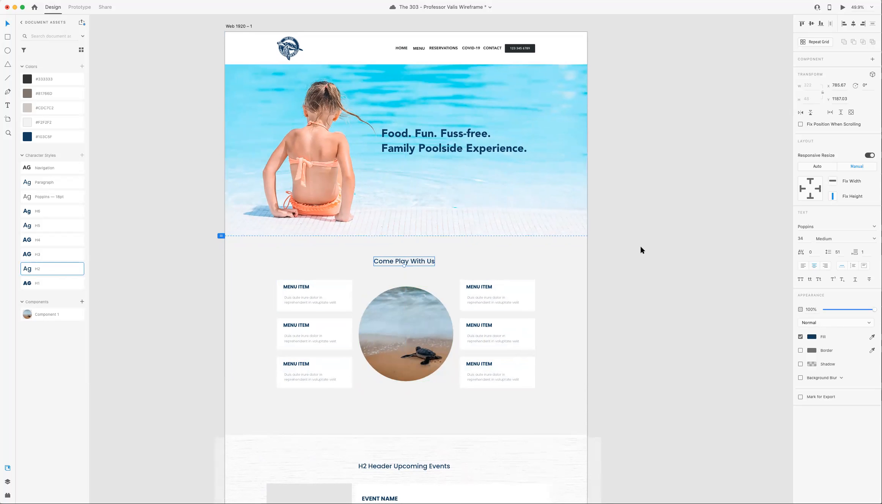
# Step: Centre the "Come Play With Us" heading against the layout grid by nudging it right to X 790.67, then hide the grid
pyautogui.press('super+shift+apostrophe')
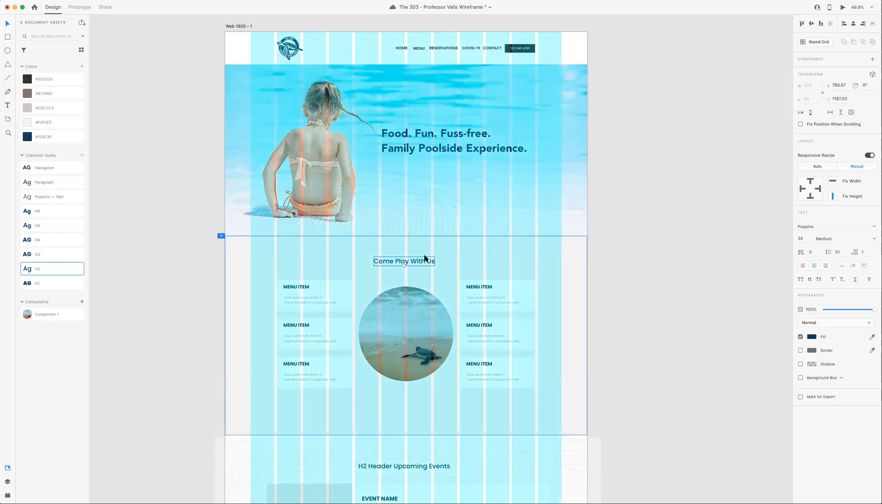
pyautogui.click(414, 261)
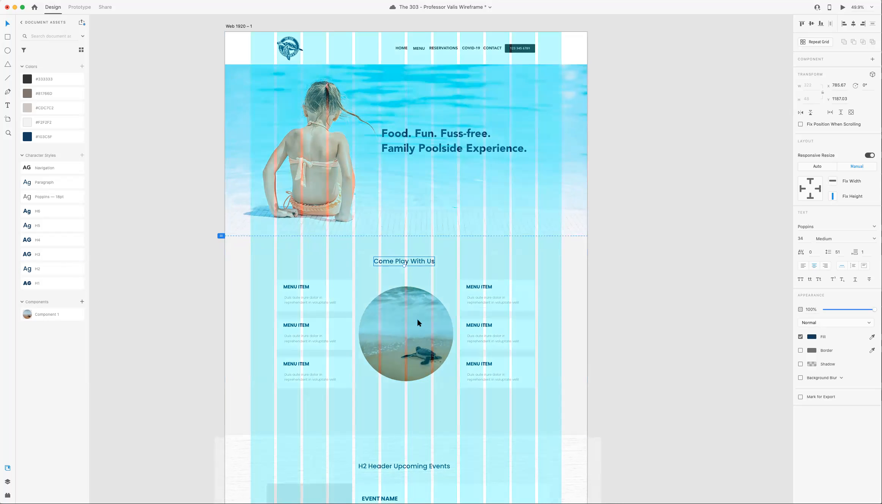
pyautogui.press('Right')
pyautogui.press('Right')
pyautogui.click(746, 301)
pyautogui.scroll(-5, 709, 293)
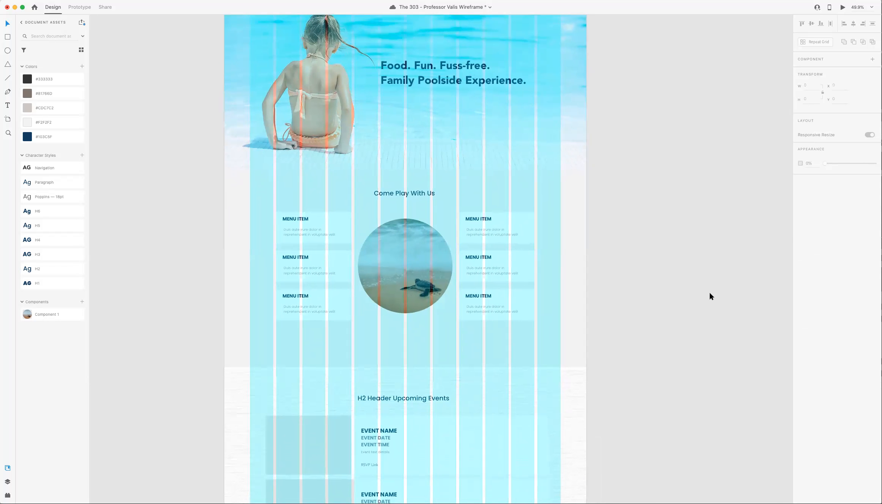
pyautogui.press('super+shift+apostrophe')
# Step: Enlarge the "Come Play With Us" heading to size 56, keeping it centred above the round picture
pyautogui.scroll(6, 706, 256)
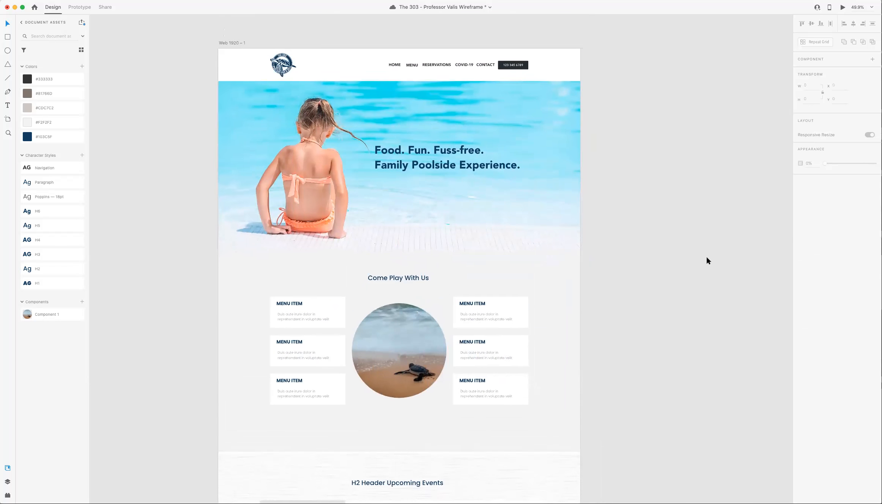
pyautogui.scroll(-1, 706, 256)
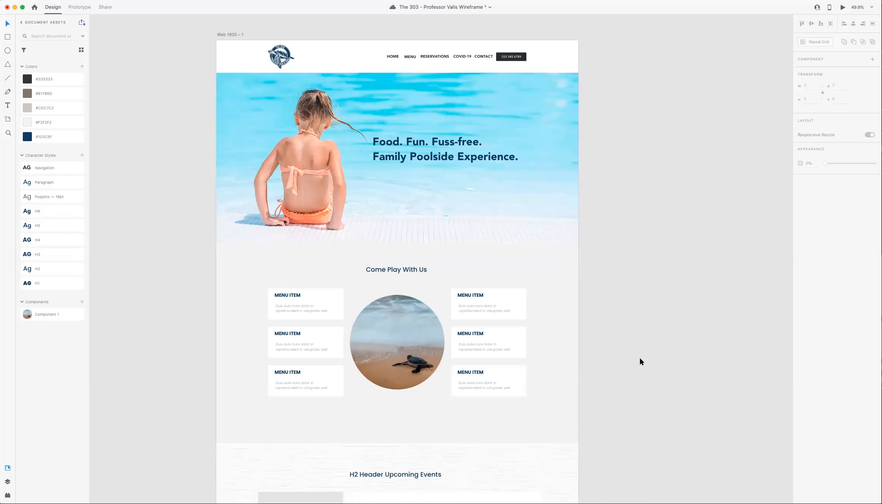
pyautogui.click(467, 254)
pyautogui.hscroll(-1, 448, 258)
pyautogui.doubleClick(383, 270)
pyautogui.hscroll(1, 398, 271)
pyautogui.hscroll(-1, 403, 272)
pyautogui.scroll(1, 403, 272)
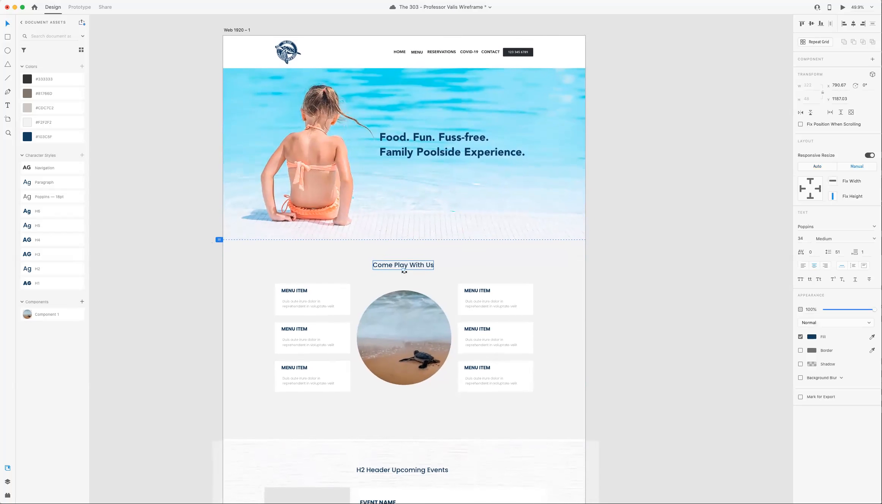
pyautogui.press('z')
pyautogui.click(403, 283)
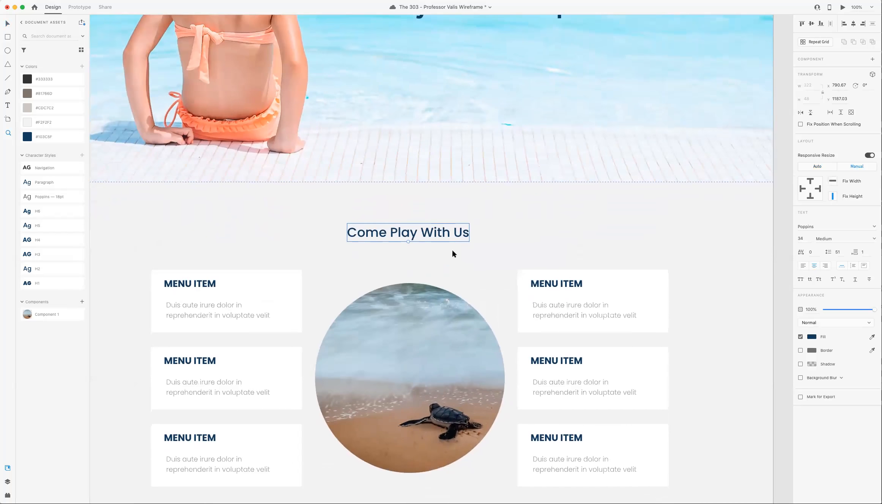
pyautogui.scroll(-3, 466, 242)
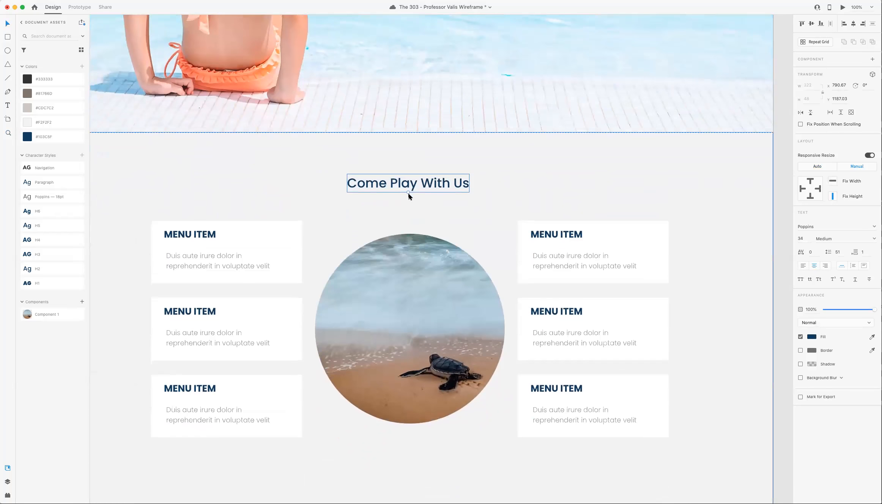
pyautogui.moveTo(408, 192); pyautogui.dragTo(408, 205)
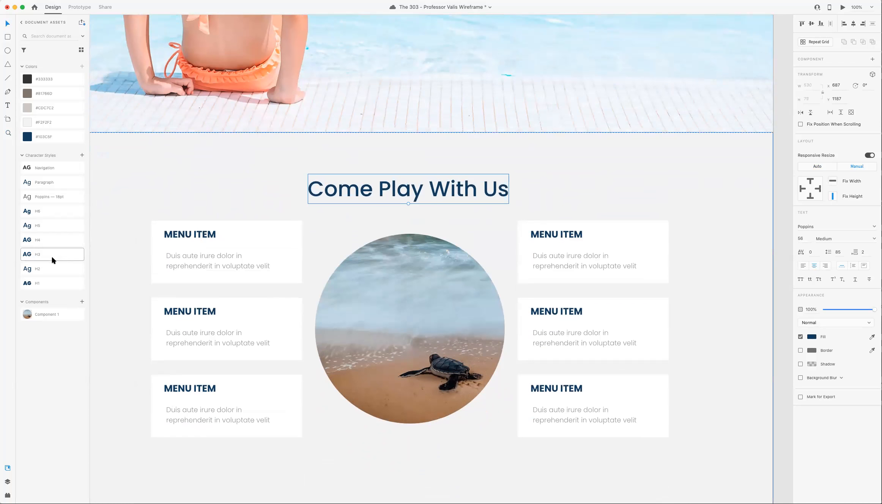
# Step: Try all capitals on the "Come Play With Us" heading and switch it back to its original case
pyautogui.click(436, 142)
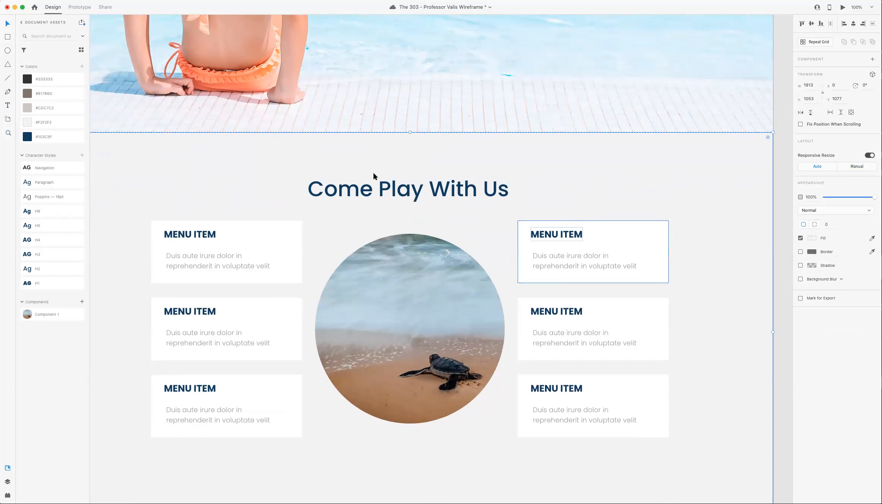
pyautogui.click(379, 184)
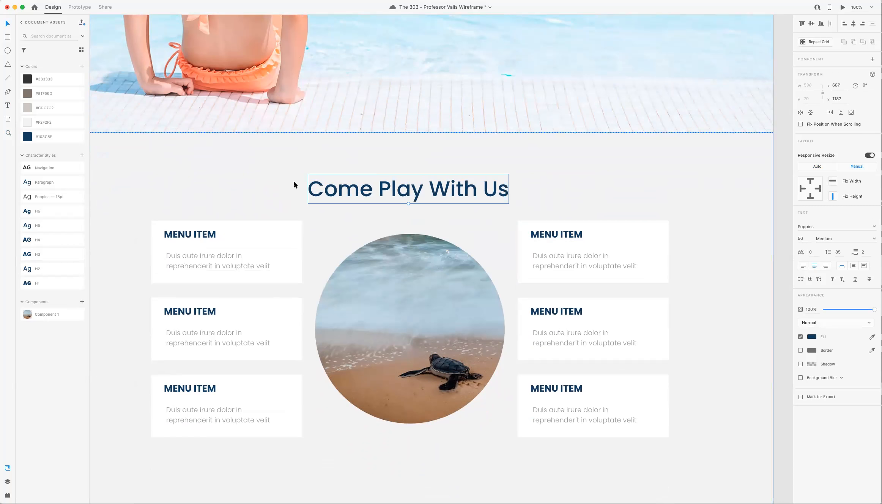
pyautogui.scroll(2, 505, 148)
pyautogui.scroll(10, 504, 148)
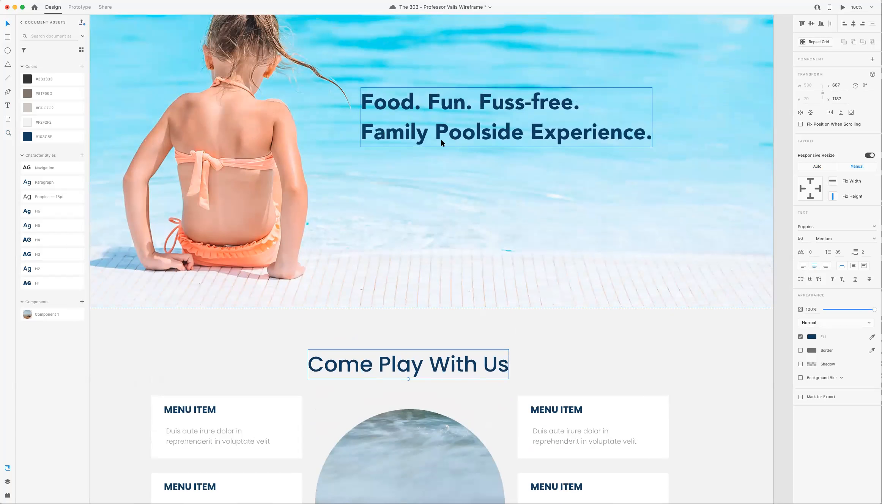
pyautogui.scroll(-6, 431, 171)
pyautogui.scroll(-6, 431, 171)
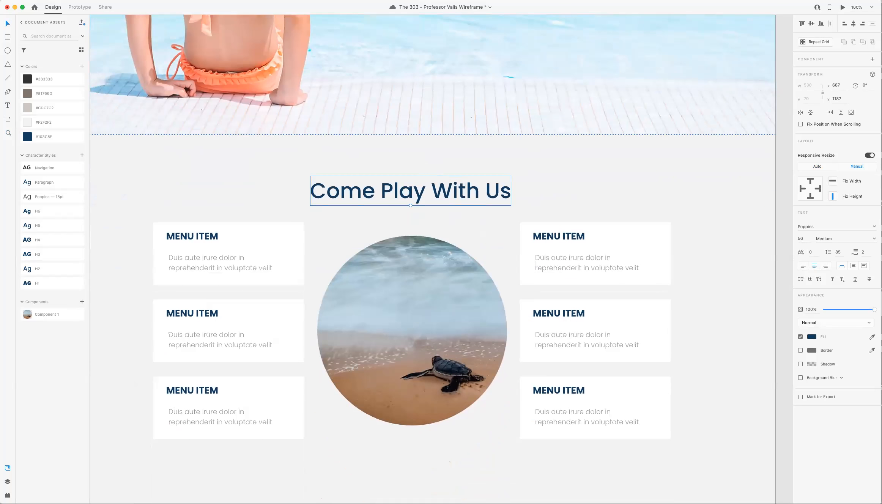
pyautogui.click(800, 279)
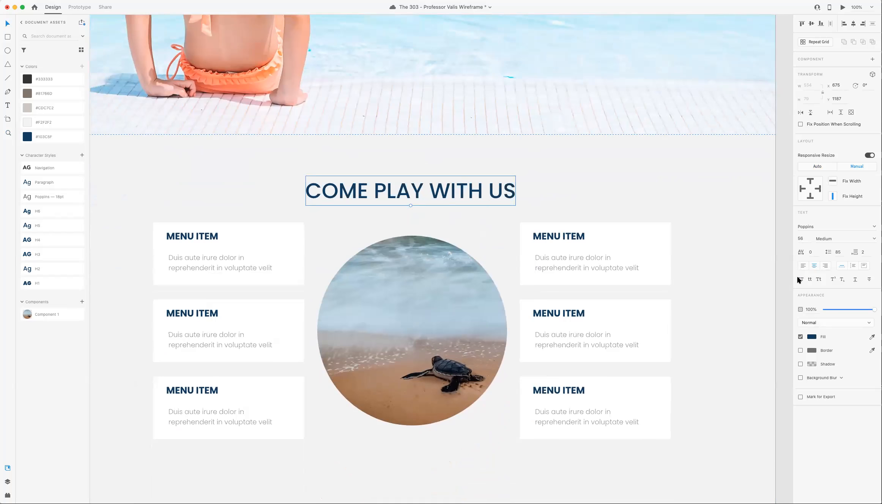
pyautogui.click(800, 279)
# Step: Draw a spacer rectangle about 396 px wide from the section's upper edge at Y 1077 and set its height to 150 px
pyautogui.scroll(-7, 549, 210)
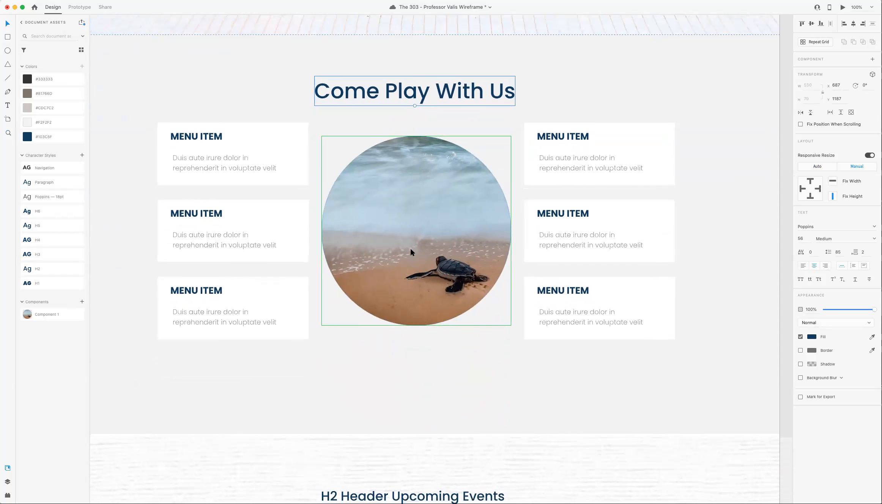
pyautogui.scroll(15, 410, 248)
pyautogui.scroll(-3, 376, 202)
pyautogui.scroll(6, 343, 89)
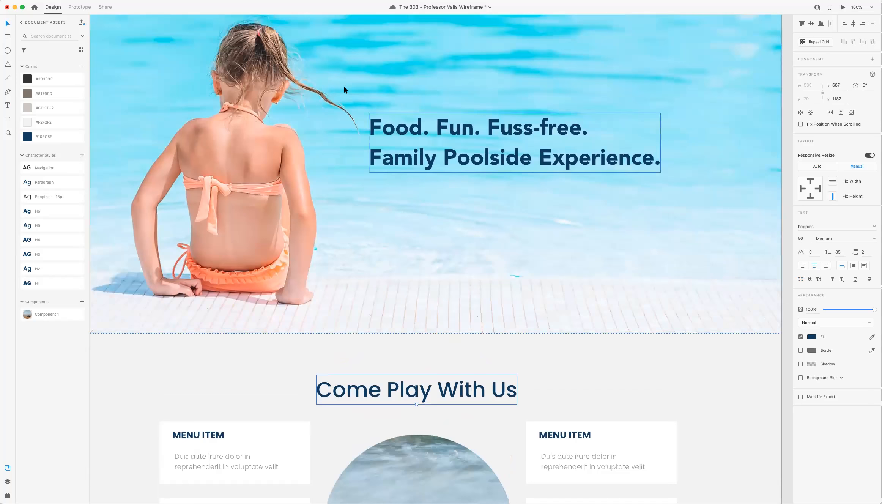
pyautogui.scroll(-4, 319, 196)
pyautogui.scroll(-10, 319, 195)
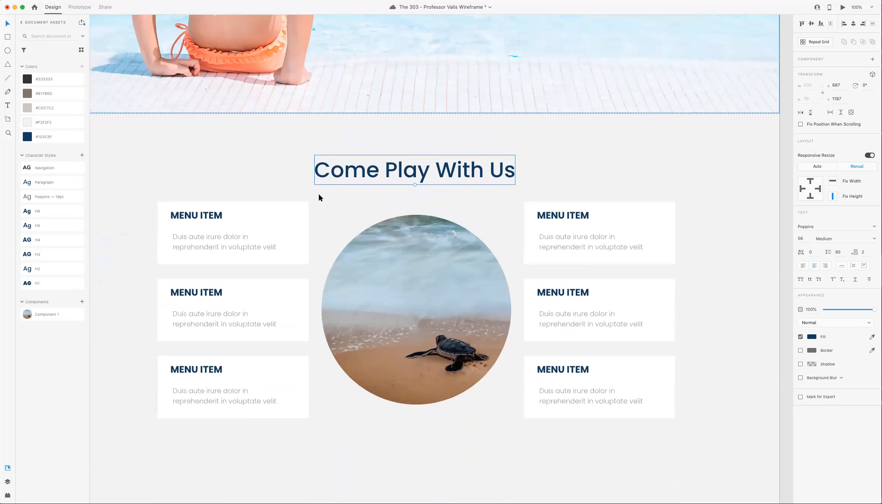
pyautogui.click(360, 101)
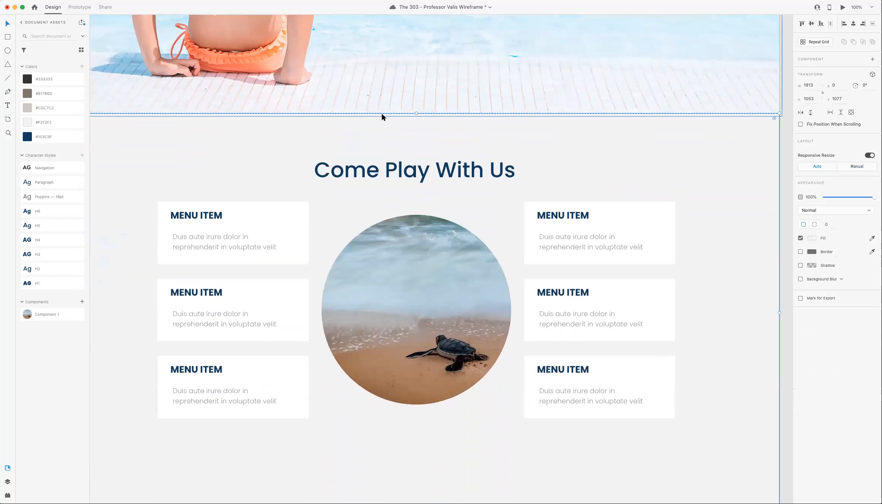
pyautogui.click(7, 37)
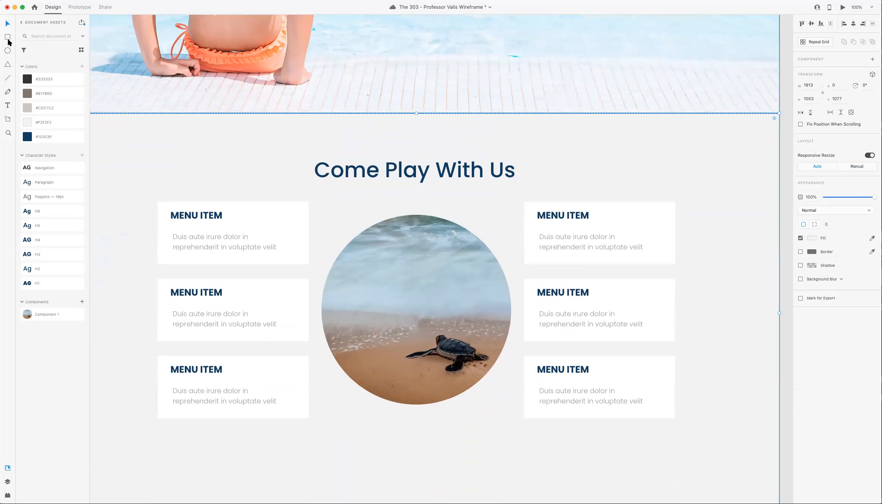
pyautogui.moveTo(247, 113)
pyautogui.mouseDown()
pyautogui.moveTo(395, 169)
pyautogui.moveTo(396, 162)
pyautogui.mouseUp()
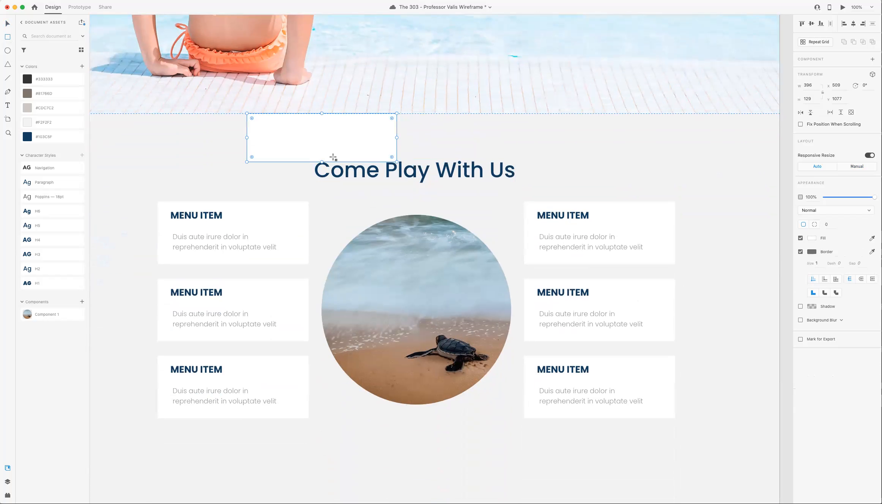
pyautogui.moveTo(322, 162); pyautogui.dragTo(321, 179)
pyautogui.click(810, 99)
pyautogui.write('150')
pyautogui.press('Return')
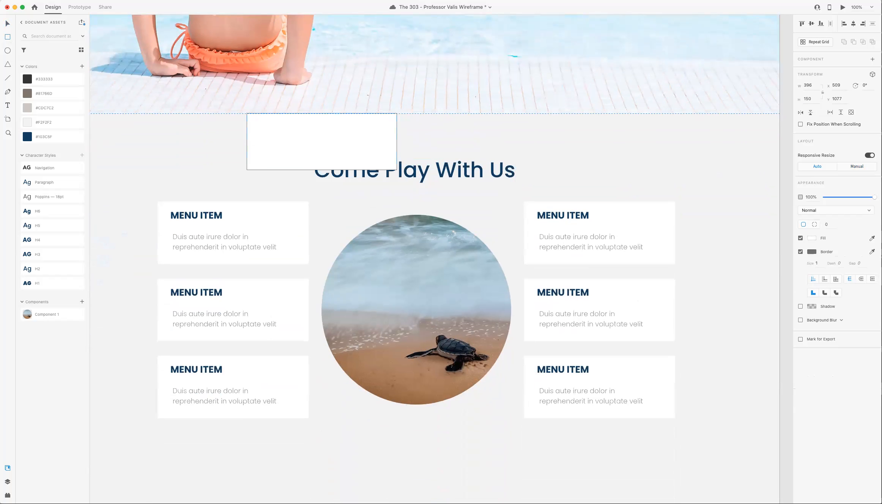
# Step: Move the "Come Play With Us" heading, all menu cards and the round picture down to Y 1214, leaving the section background in place
pyautogui.hscroll(-1, 389, 41)
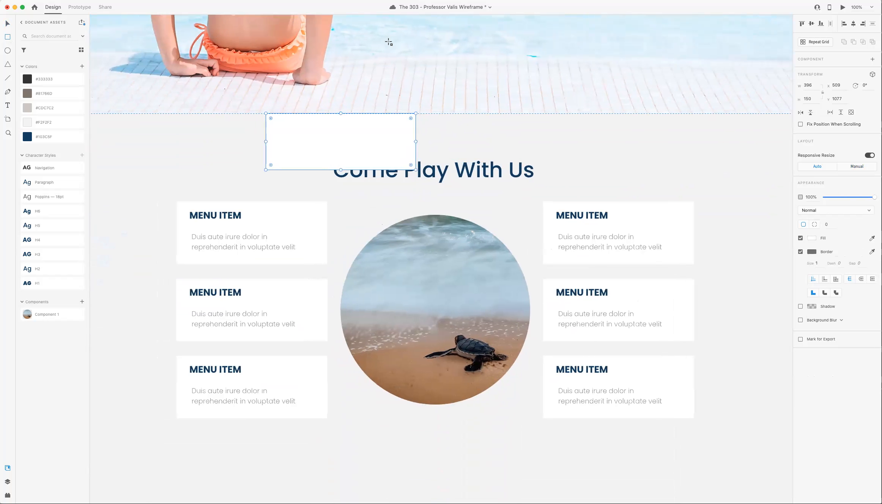
pyautogui.press('z')
pyautogui.keyDown('alt'); pyautogui.click(488, 145); pyautogui.keyUp('alt')
pyautogui.moveTo(678, 295); pyautogui.dragTo(253, 157)
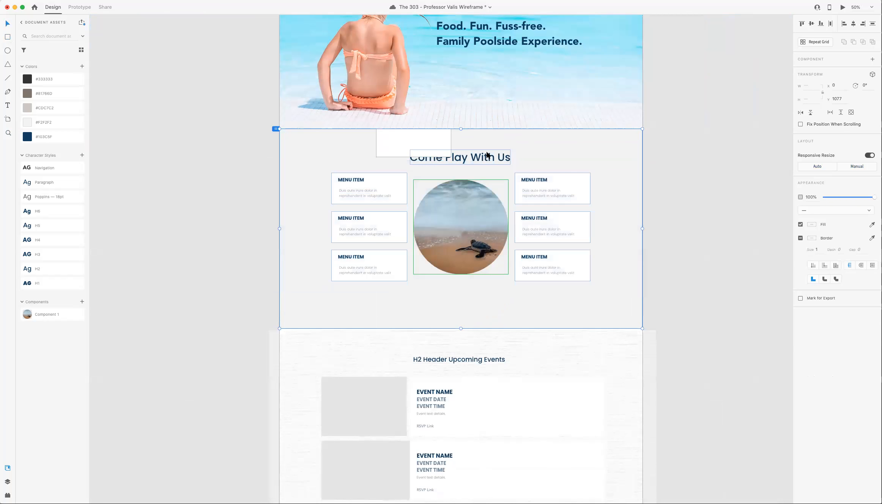
pyautogui.keyDown('shift'); pyautogui.click(468, 154); pyautogui.keyUp('shift')
pyautogui.keyDown('shift'); pyautogui.click(521, 151); pyautogui.keyUp('shift')
pyautogui.keyDown('shift'); pyautogui.click(492, 156); pyautogui.keyUp('shift')
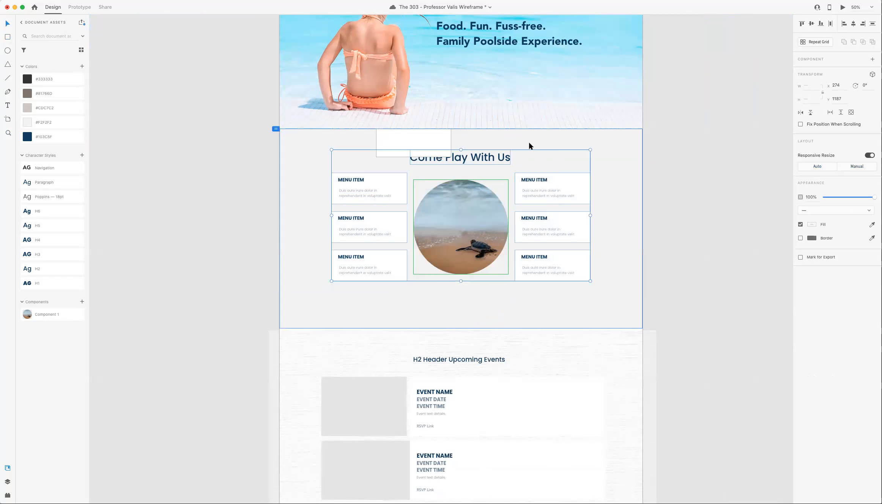
pyautogui.moveTo(501, 163); pyautogui.dragTo(501, 168)
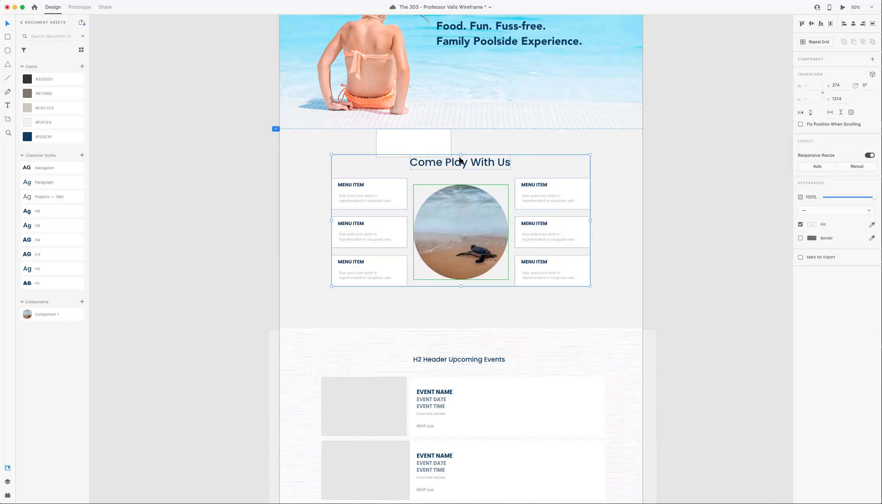
# Step: Cut the white spacer rectangle from above the "Come Play With Us" heading
pyautogui.click(423, 144)
pyautogui.press('Delete')
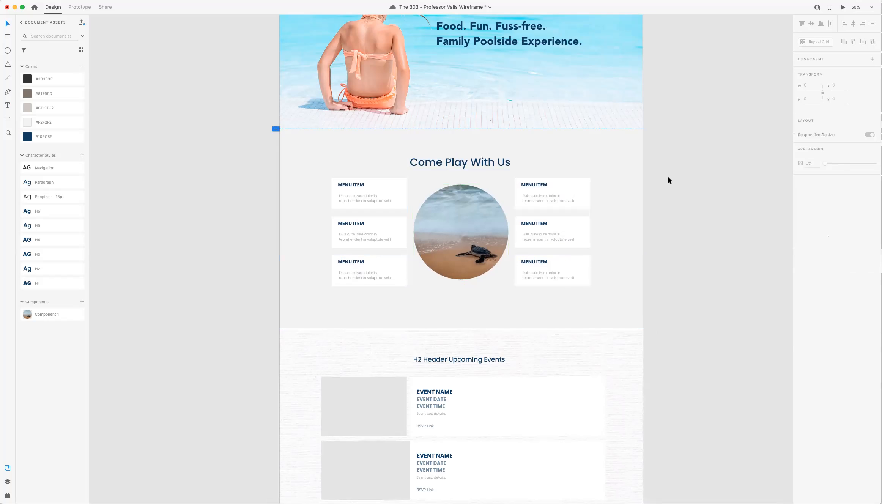
pyautogui.hscroll(3, 750, 189)
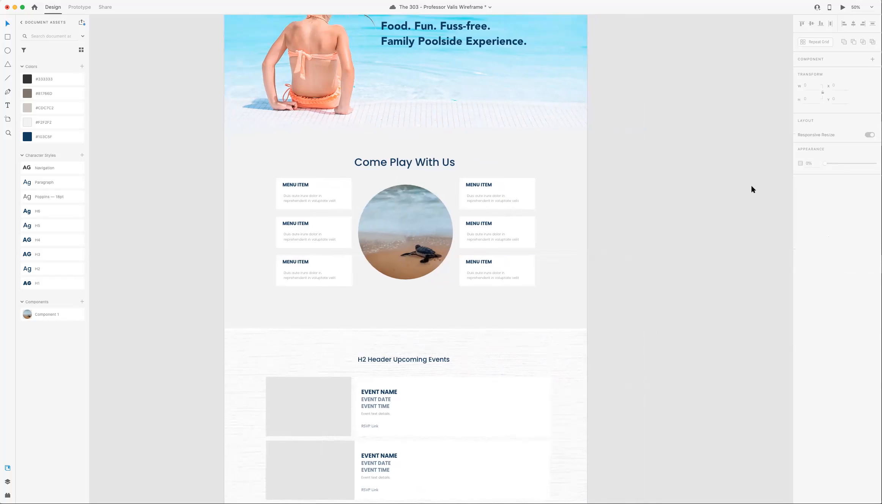
pyautogui.click(275, 147)
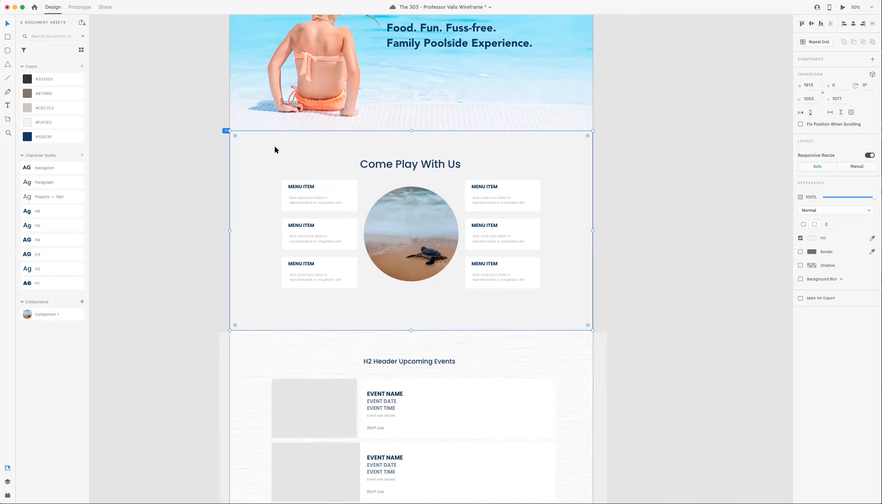
pyautogui.press('Delete')
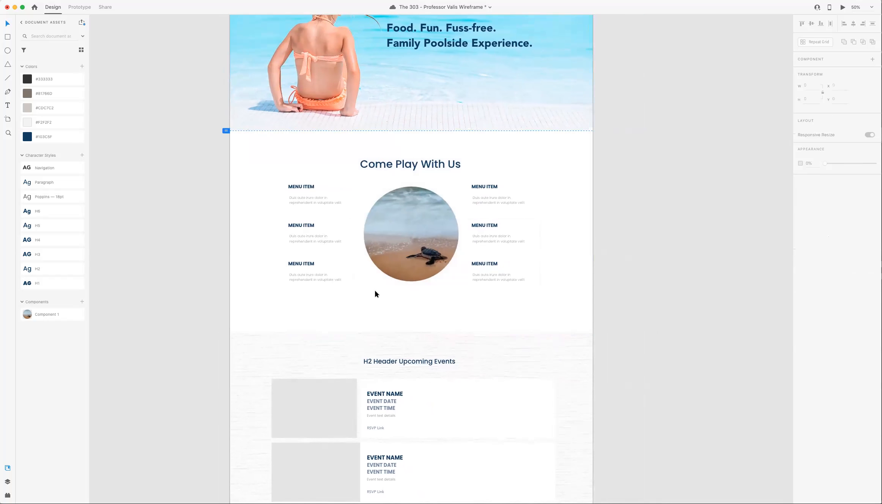
pyautogui.hotkey('ctrl', 'z')
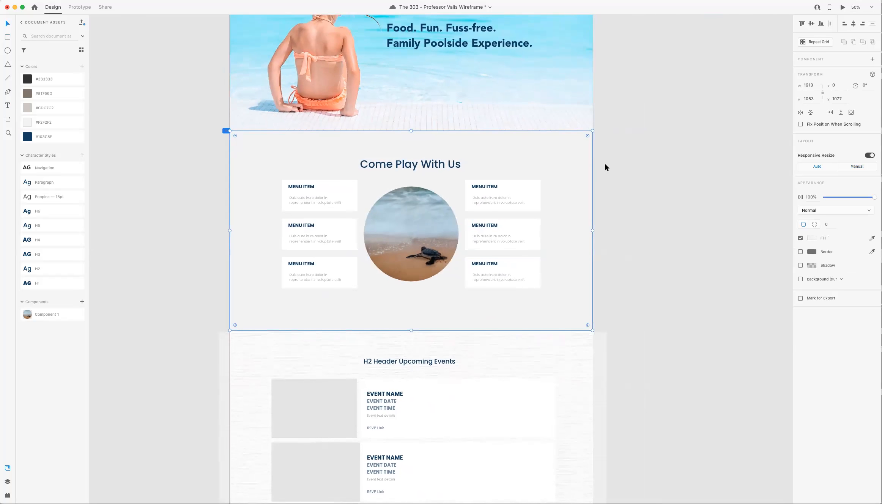
pyautogui.click(611, 240)
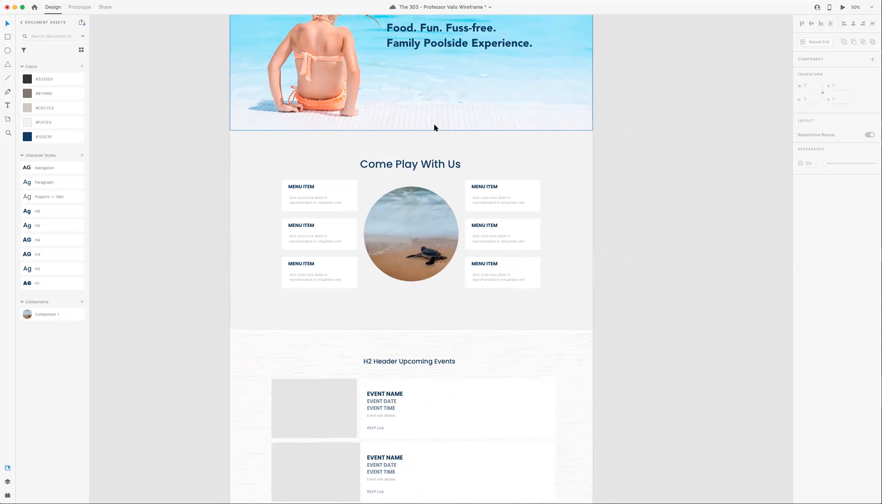
# Step: Paste the spacer rectangle and move it straight down to Y 1908, directly against the lower edge of the bottom menu cards
pyautogui.hscroll(1, 433, 137)
pyautogui.hotkey('ctrl', 'v')
pyautogui.scroll(1, 630, 201)
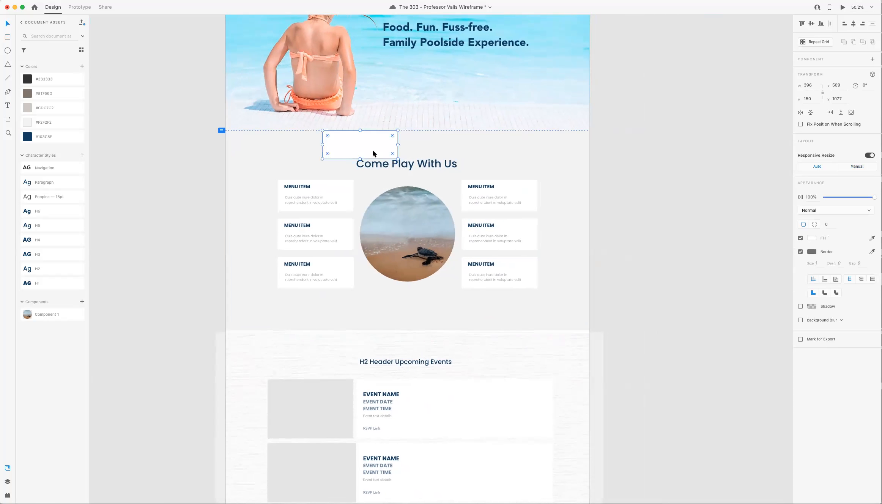
pyautogui.moveTo(360, 141); pyautogui.dragTo(404, 292)
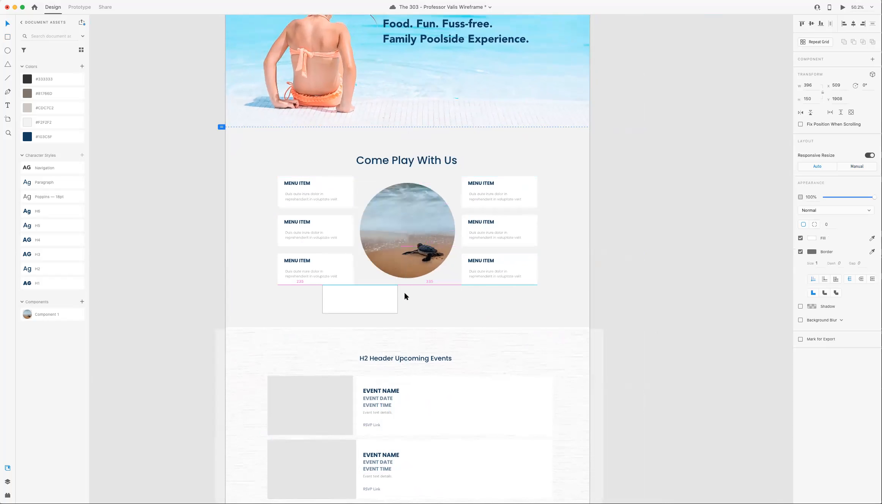
pyautogui.scroll(-1, 403, 296)
# Step: Shorten the grey section background to 981 px high so it ends at the spacer's lower edge, and delete the spacer
pyautogui.click(472, 317)
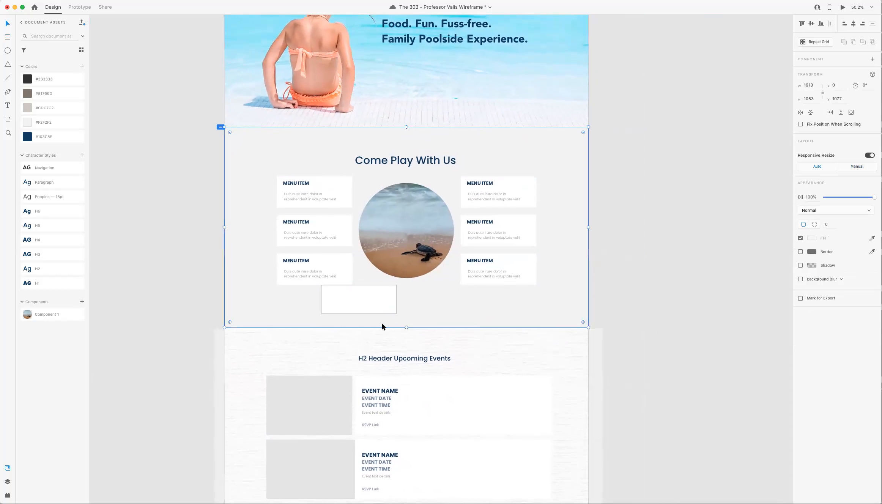
pyautogui.moveTo(407, 327); pyautogui.dragTo(410, 311)
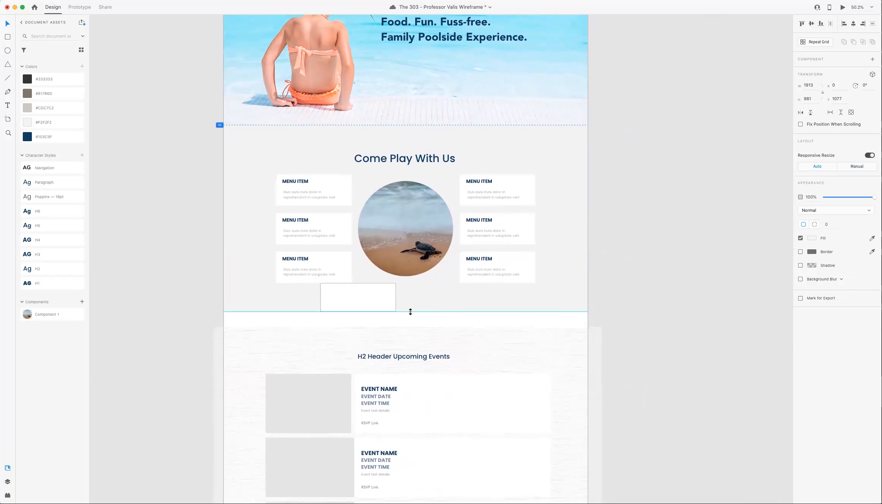
pyautogui.click(369, 294)
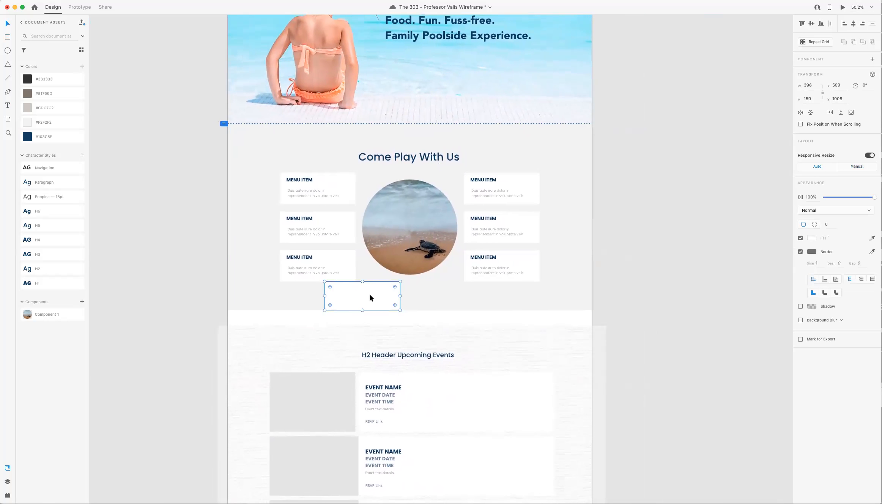
pyautogui.press('Delete')
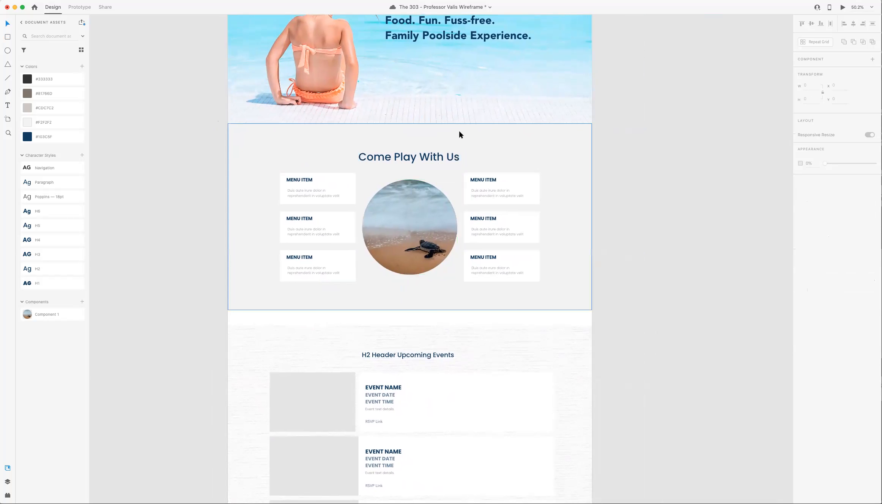
# Step: Draw a spacer rectangle about 444 px wide at Y 3527, between the textured events background and the Testimonials heading
pyautogui.scroll(-3, 625, 265)
pyautogui.scroll(3, 625, 264)
pyautogui.scroll(-10, 625, 265)
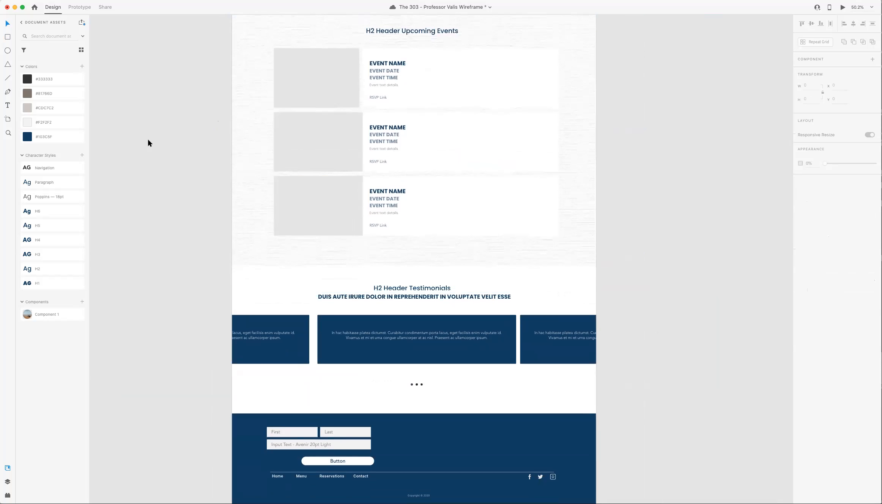
pyautogui.click(8, 38)
pyautogui.moveTo(374, 266); pyautogui.dragTo(458, 284)
pyautogui.scroll(-1, 469, 276)
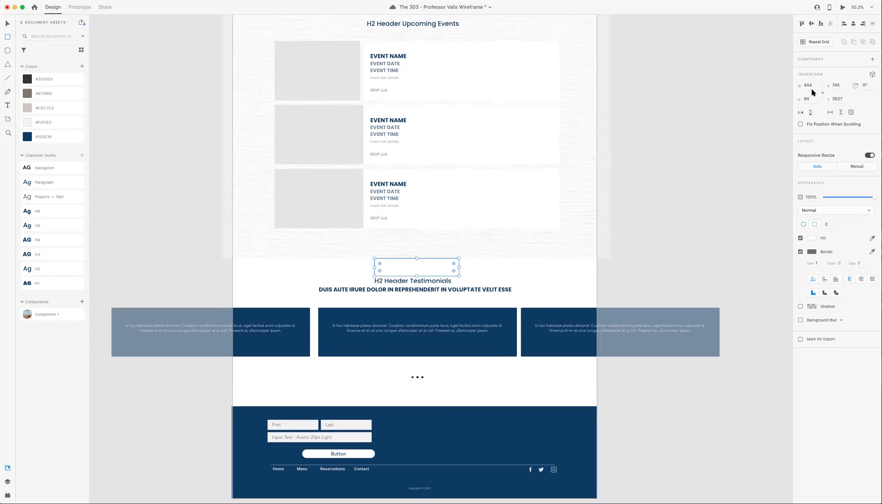
pyautogui.press('Return')
pyautogui.press('Escape')
# Step: Move the spacer rectangle down into the white gap directly beneath the three testimonial carousel dots
pyautogui.click(414, 264)
pyautogui.click(395, 281)
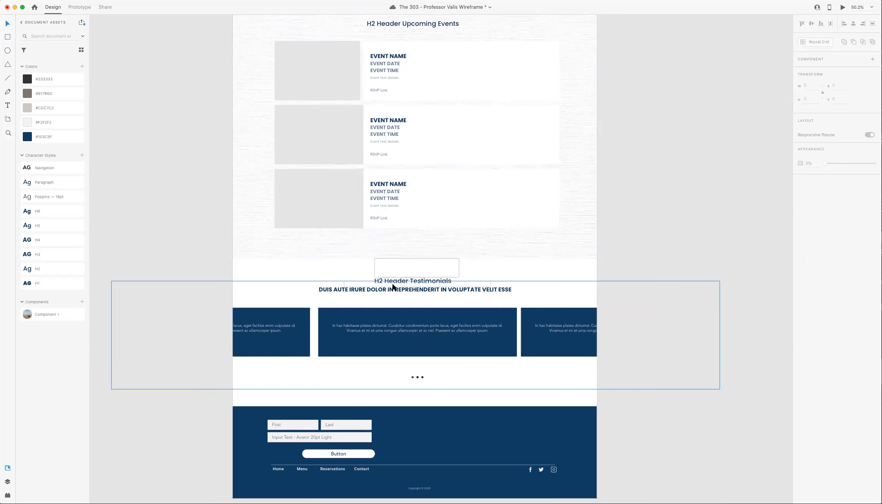
pyautogui.click(692, 282)
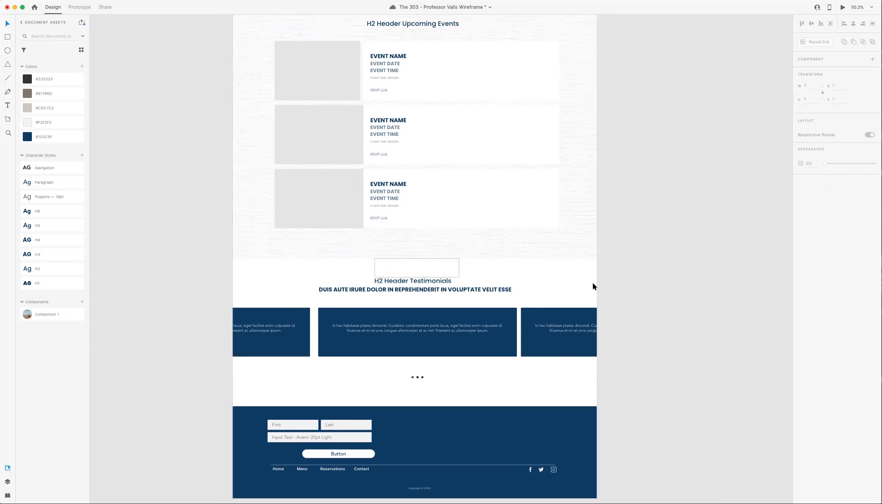
pyautogui.moveTo(381, 260); pyautogui.dragTo(384, 382)
pyautogui.click(487, 396)
# Step: Move the blue footer with its form, links, icons and copyright line up to Y 4273 against the spacer's lower edge
pyautogui.click(482, 409)
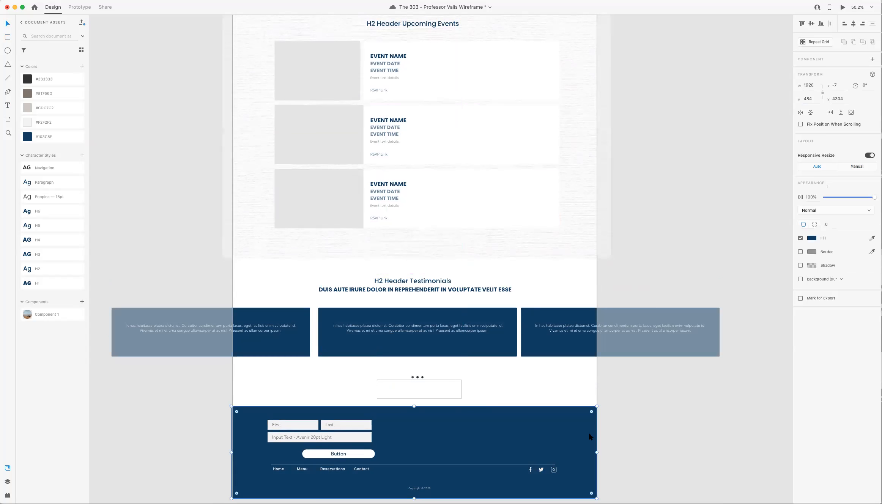
pyautogui.scroll(-2, 607, 437)
pyautogui.click(640, 444)
pyautogui.moveTo(639, 444); pyautogui.dragTo(217, 358)
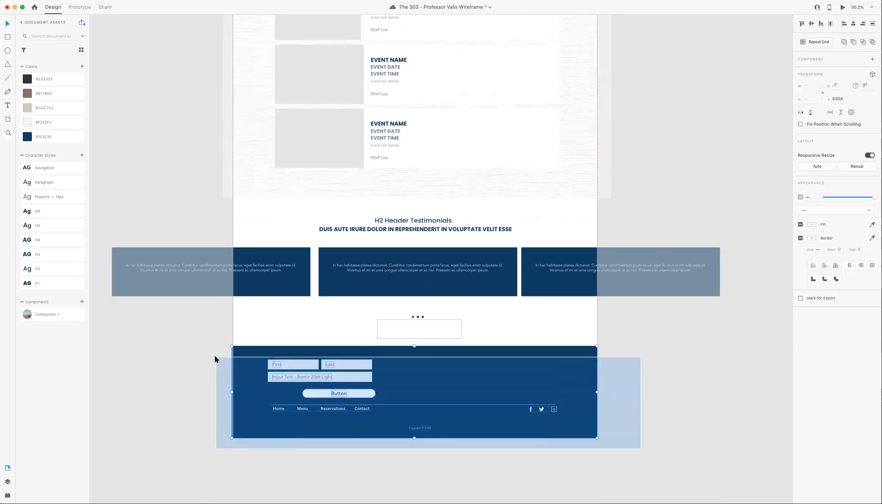
pyautogui.moveTo(444, 378); pyautogui.dragTo(444, 372)
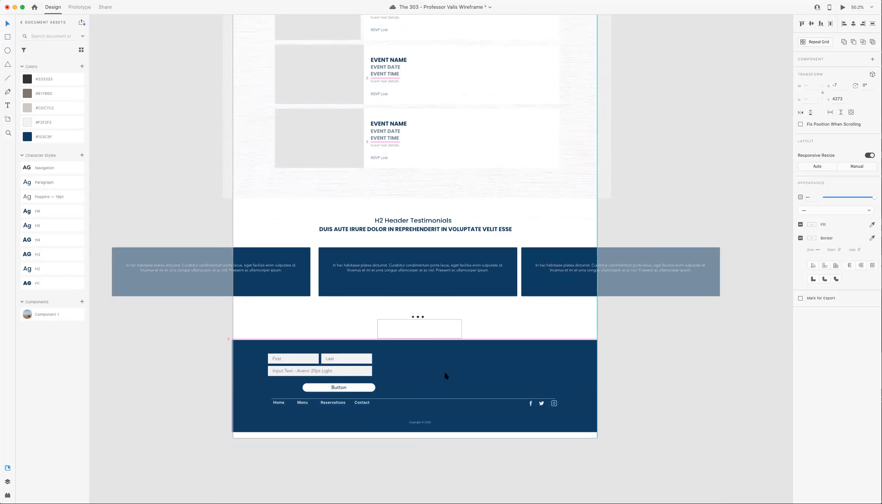
# Step: Shorten the artboard to 4760 px high so it ends at the footer's lower edge, and delete the spacer rectangle beneath the carousel dots
pyautogui.click(627, 342)
pyautogui.click(525, 435)
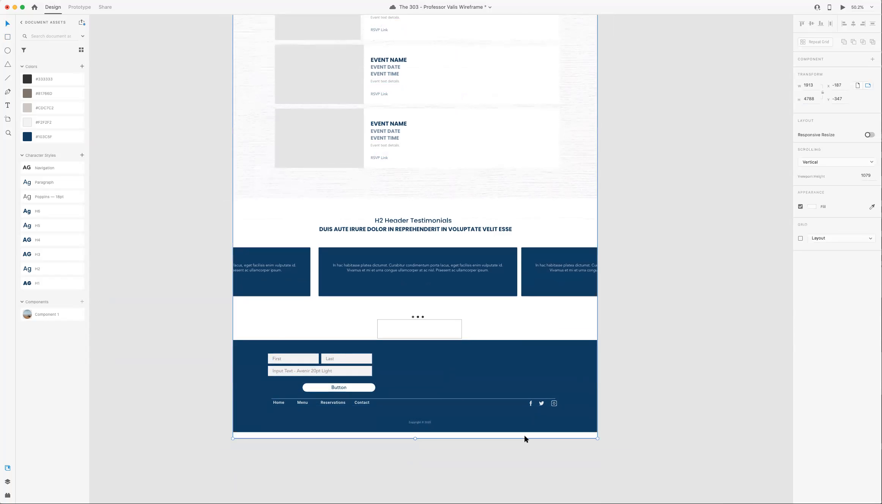
pyautogui.moveTo(416, 438); pyautogui.dragTo(415, 432)
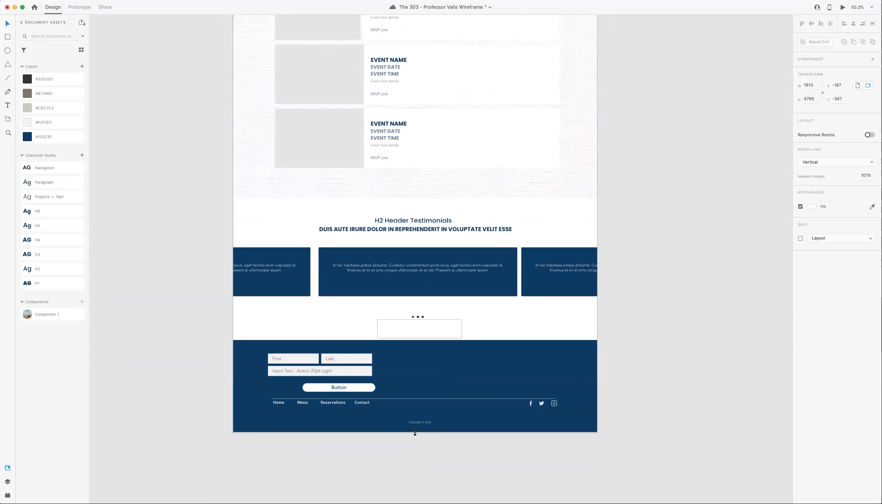
pyautogui.click(661, 395)
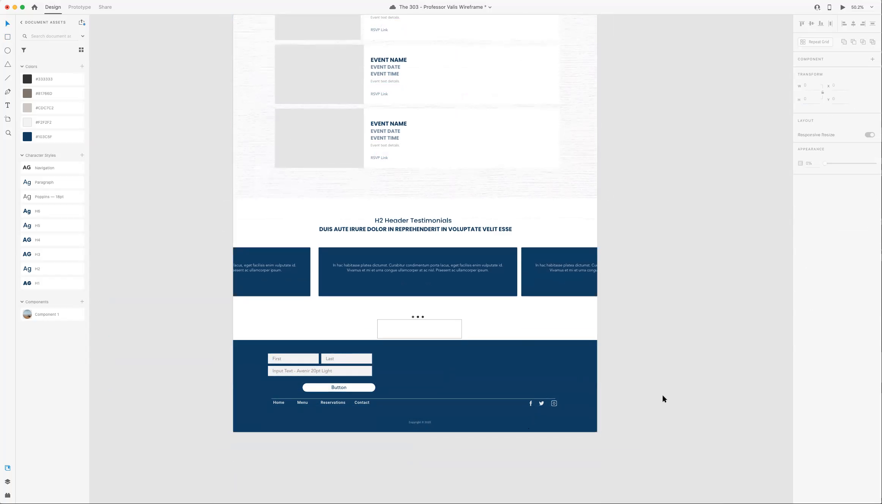
pyautogui.click(445, 319)
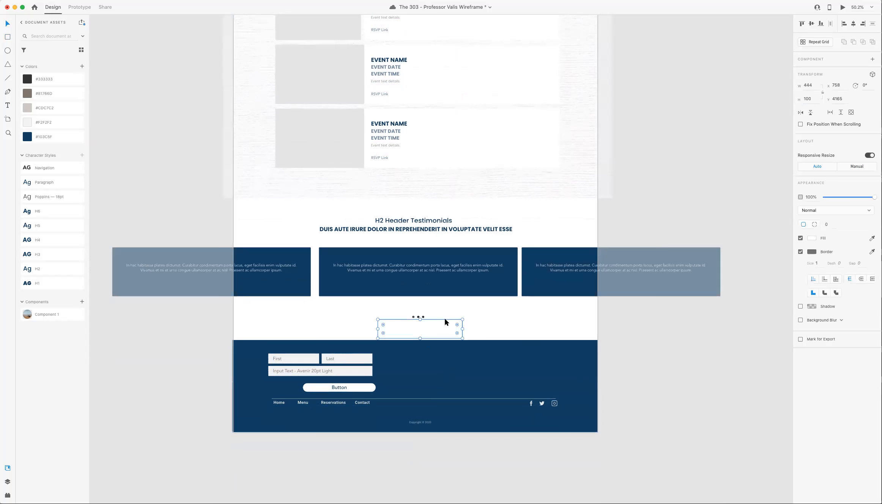
pyautogui.press('Escape')
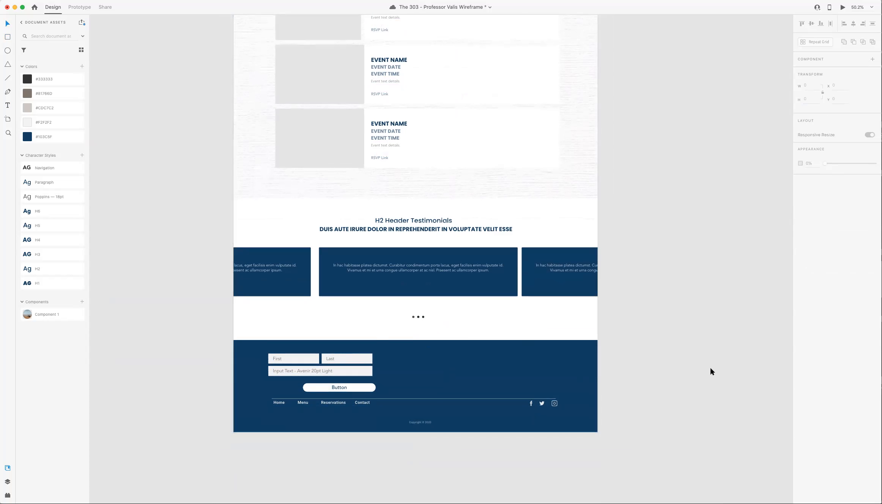
# Step: Try moving the testimonial carousel group with its three dots slightly down towards the footer, and undo the move
pyautogui.click(410, 316)
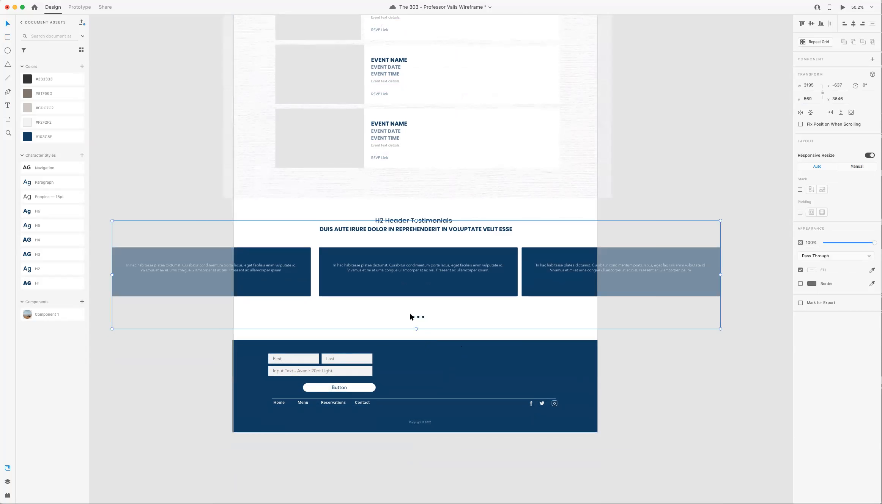
pyautogui.moveTo(431, 271); pyautogui.dragTo(432, 278)
pyautogui.click(674, 331)
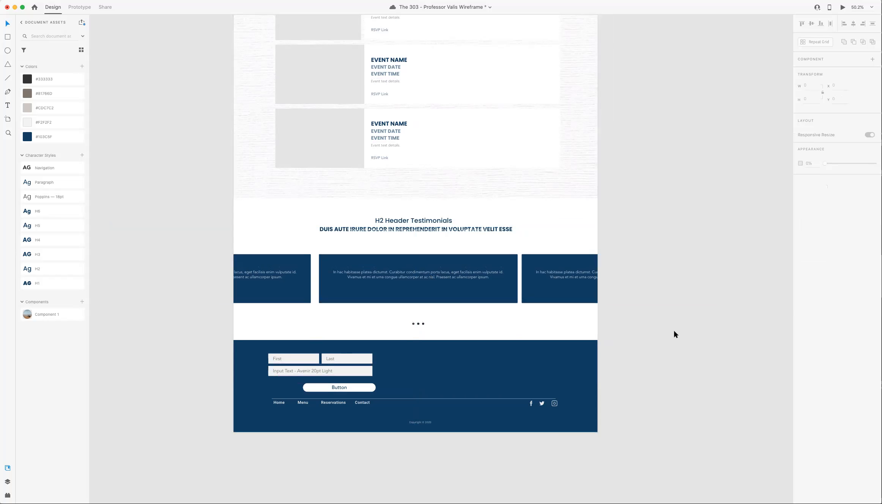
pyautogui.hotkey('ctrl', 'z')
pyautogui.click(650, 408)
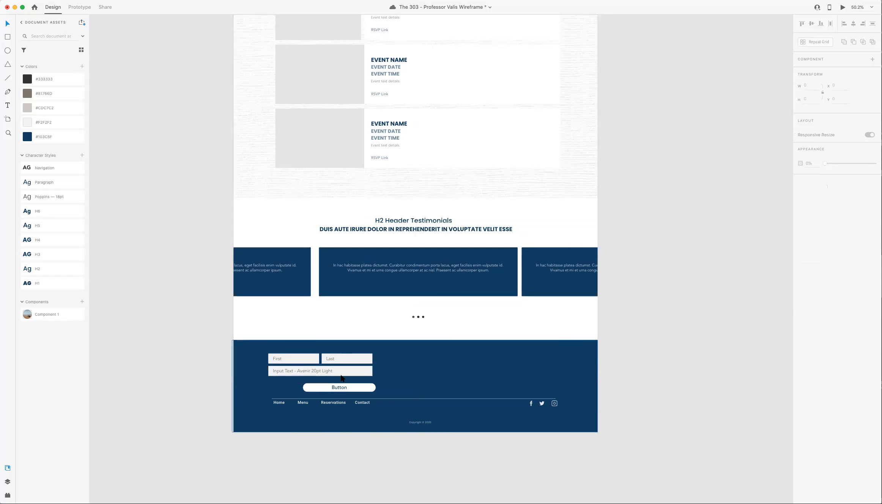
# Step: Examine the overall homepage layout and section spacing from the header down to the testimonials
pyautogui.press('z')
pyautogui.keyDown('alt'); pyautogui.click(489, 251); pyautogui.keyUp('alt')
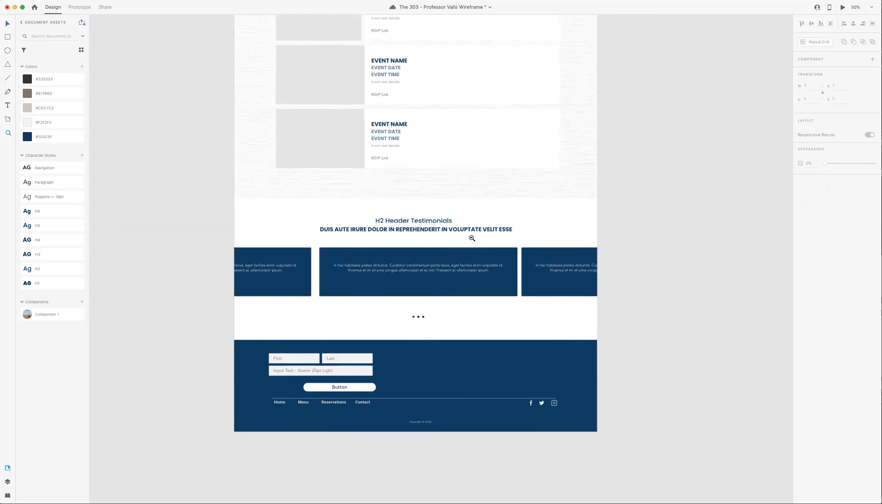
pyautogui.keyDown('alt'); pyautogui.click(449, 224); pyautogui.keyUp('alt')
pyautogui.keyDown('alt'); pyautogui.click(416, 163); pyautogui.keyUp('alt')
pyautogui.scroll(6, 419, 177)
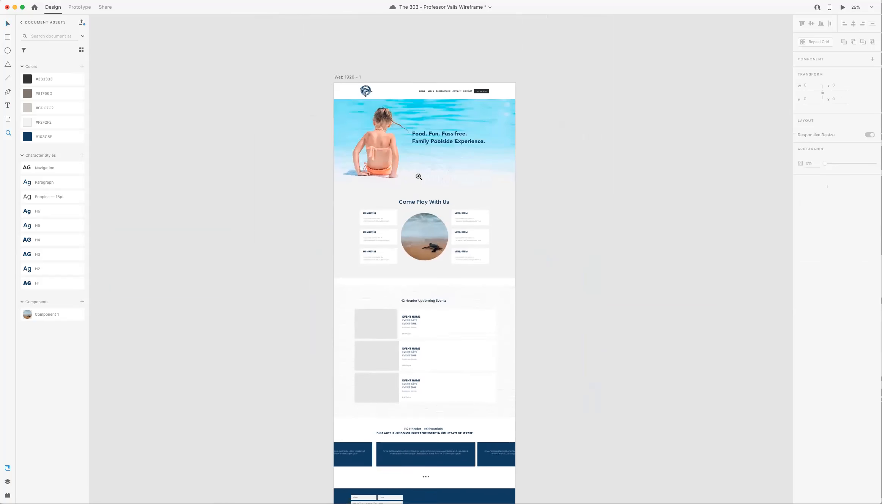